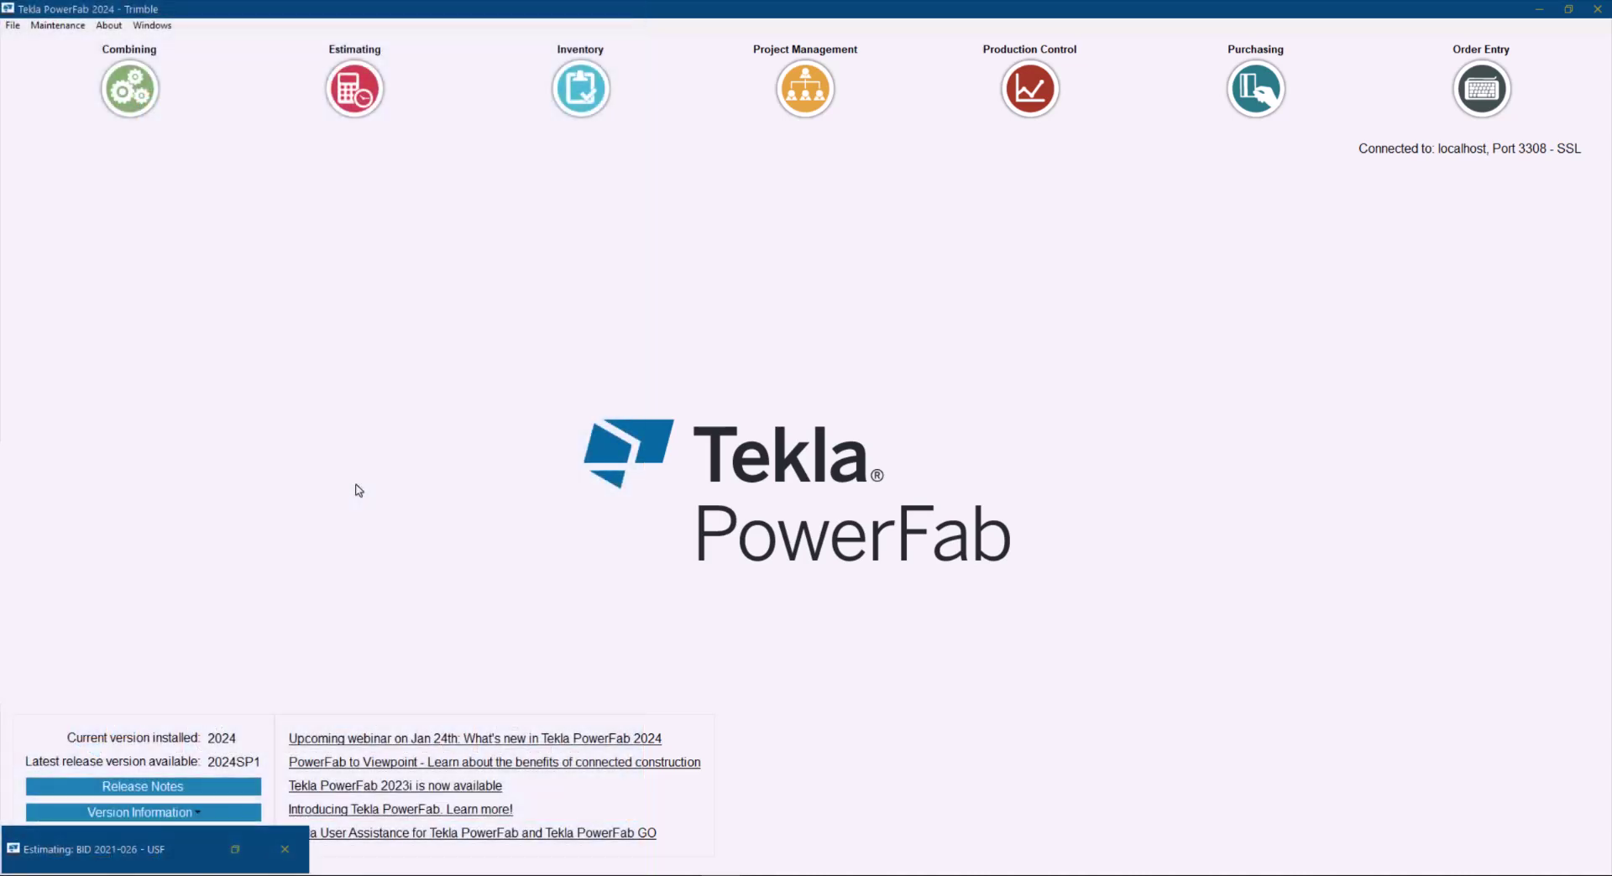
Step: Open the maintenance of the estimating module's Estimate Summary Additional Items
{"action": "left_click", "coordinate": [59, 26]}
{"action": "mouse_move", "coordinate": [160, 79]}
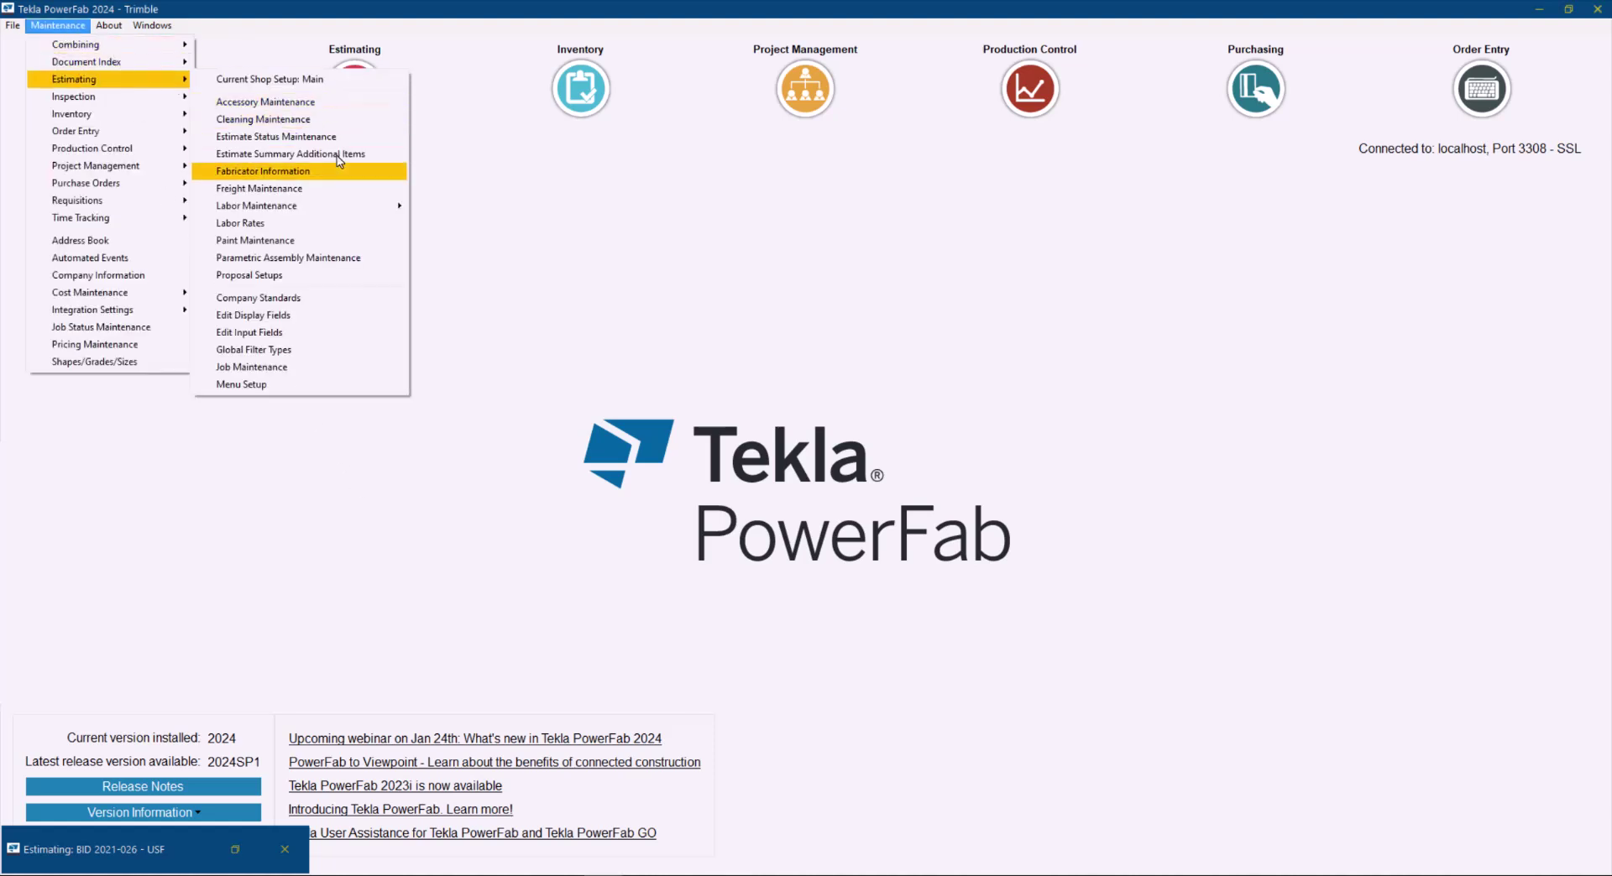
{"action": "left_click", "coordinate": [337, 157]}
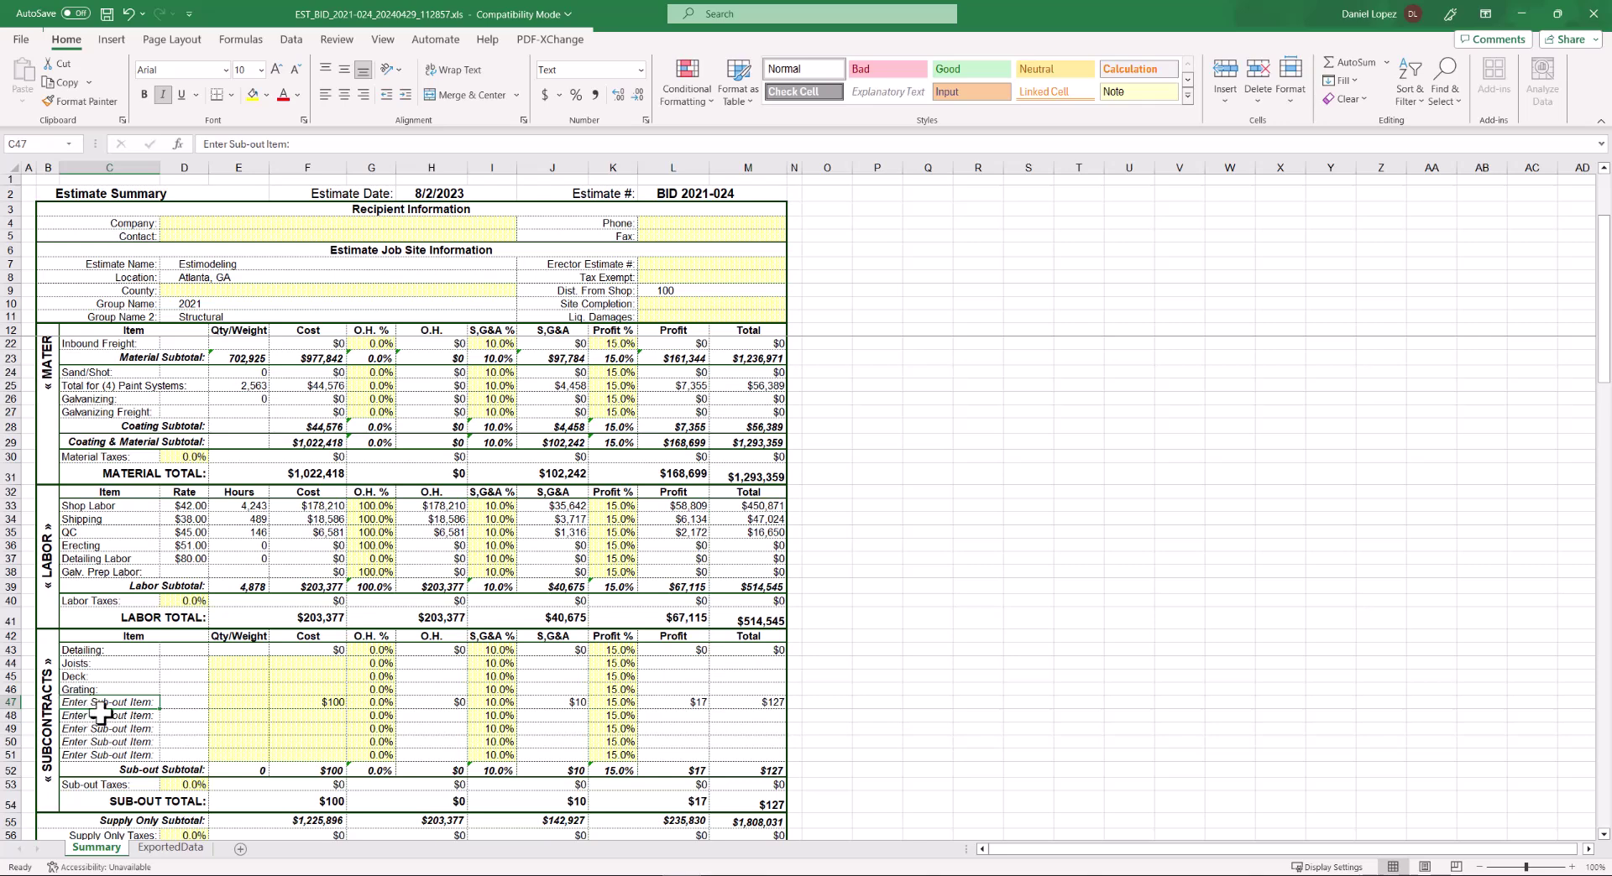
Step: In the Excel estimate summary, name the row 47 subcontract item Labor and set its cost to 1500
{"action": "left_click", "coordinate": [104, 714]}
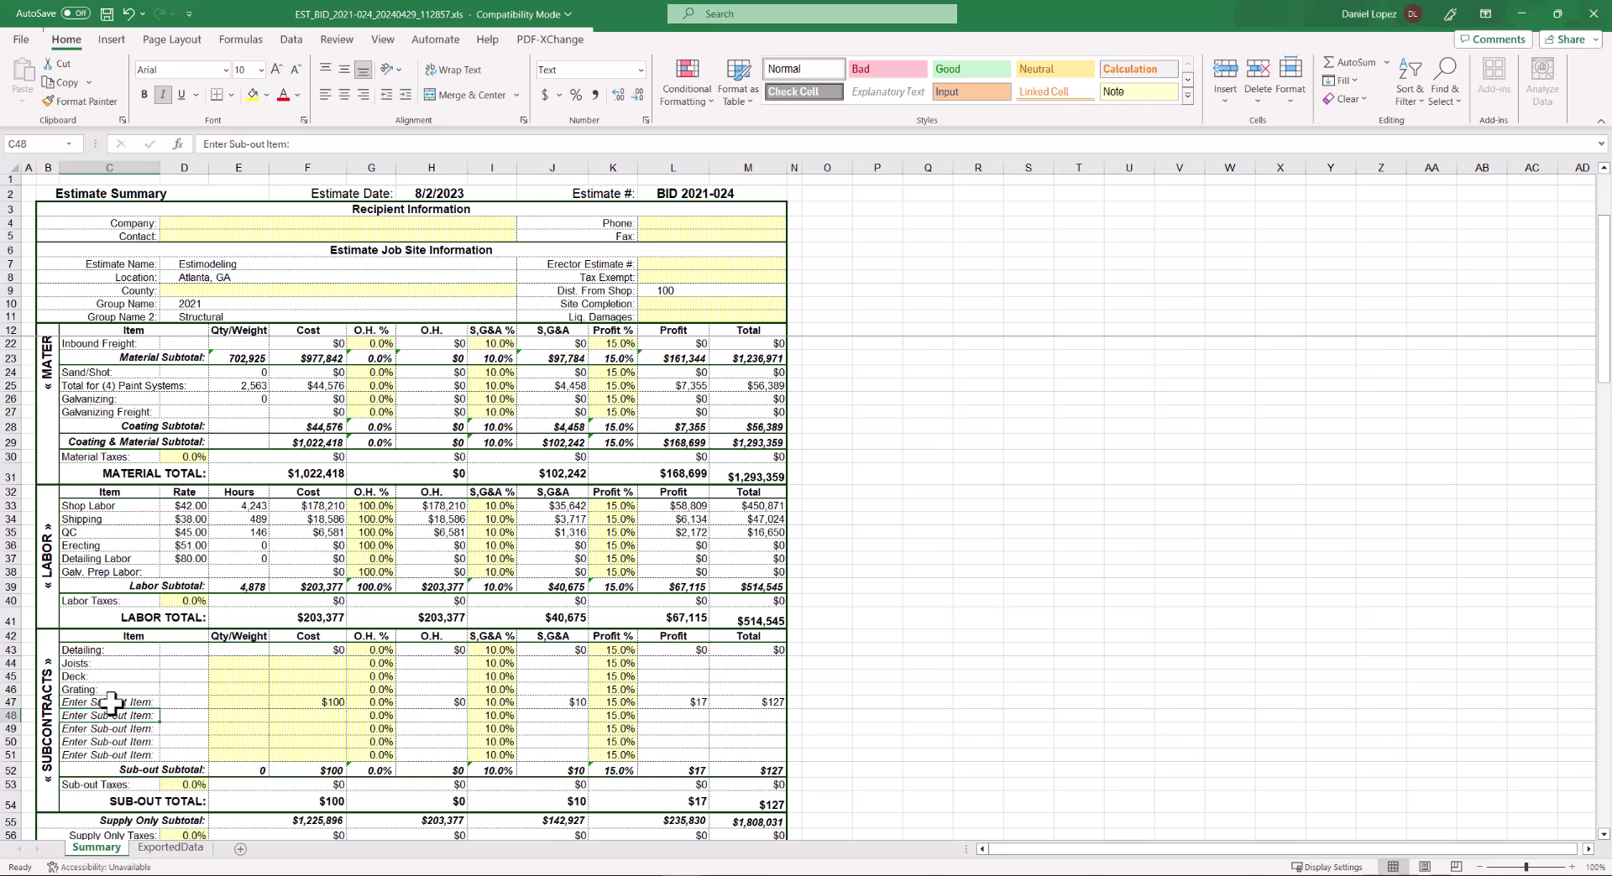
{"action": "left_click", "coordinate": [111, 703]}
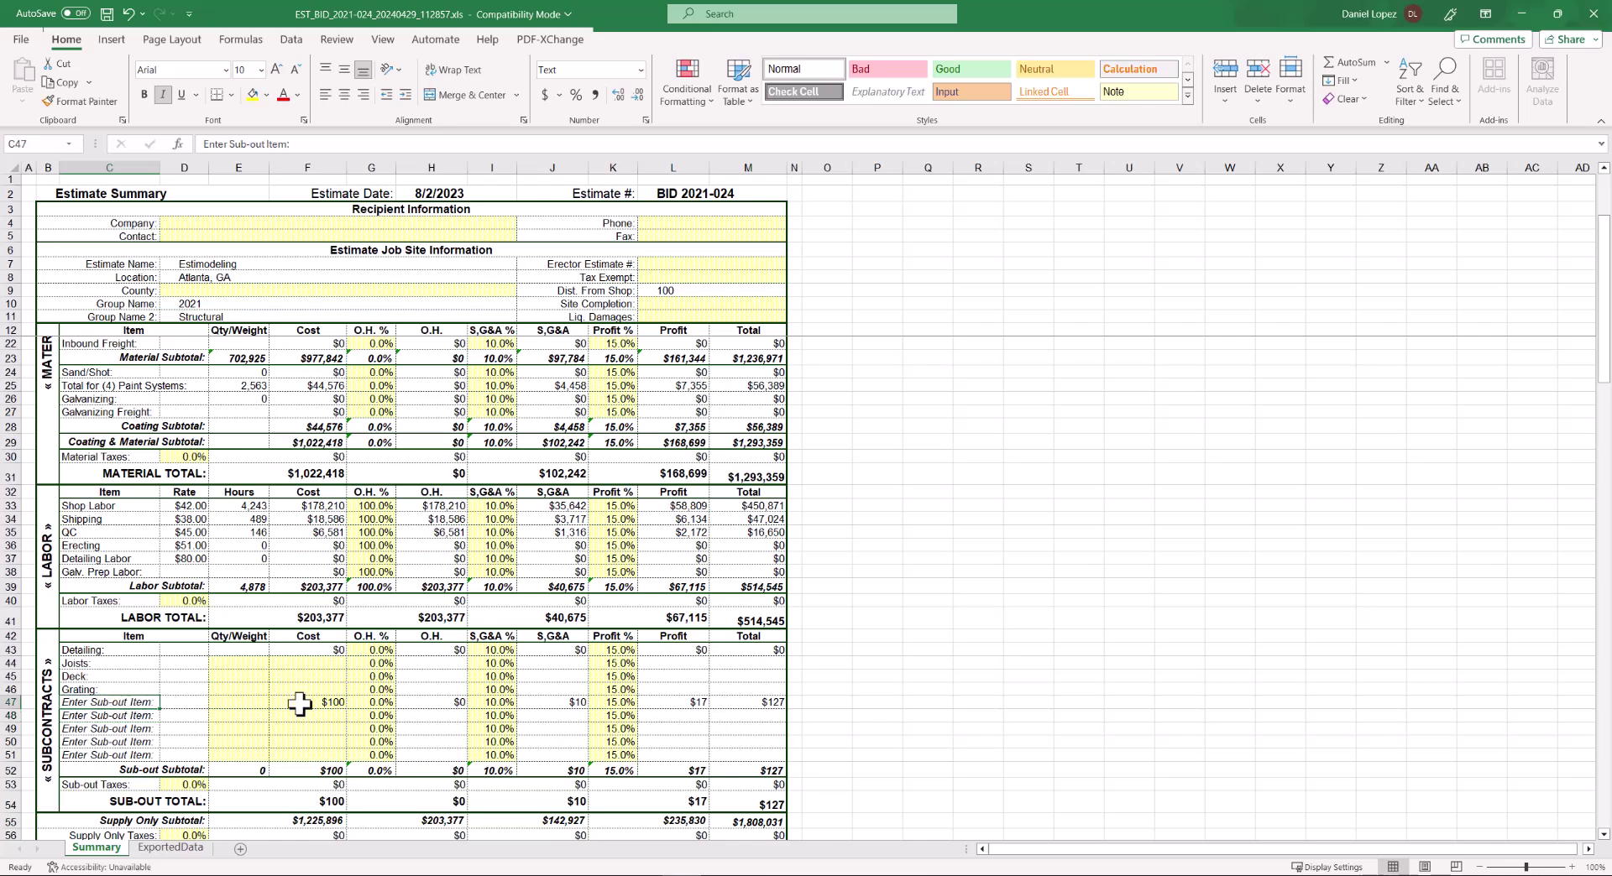
{"action": "type", "text": "Labor"}
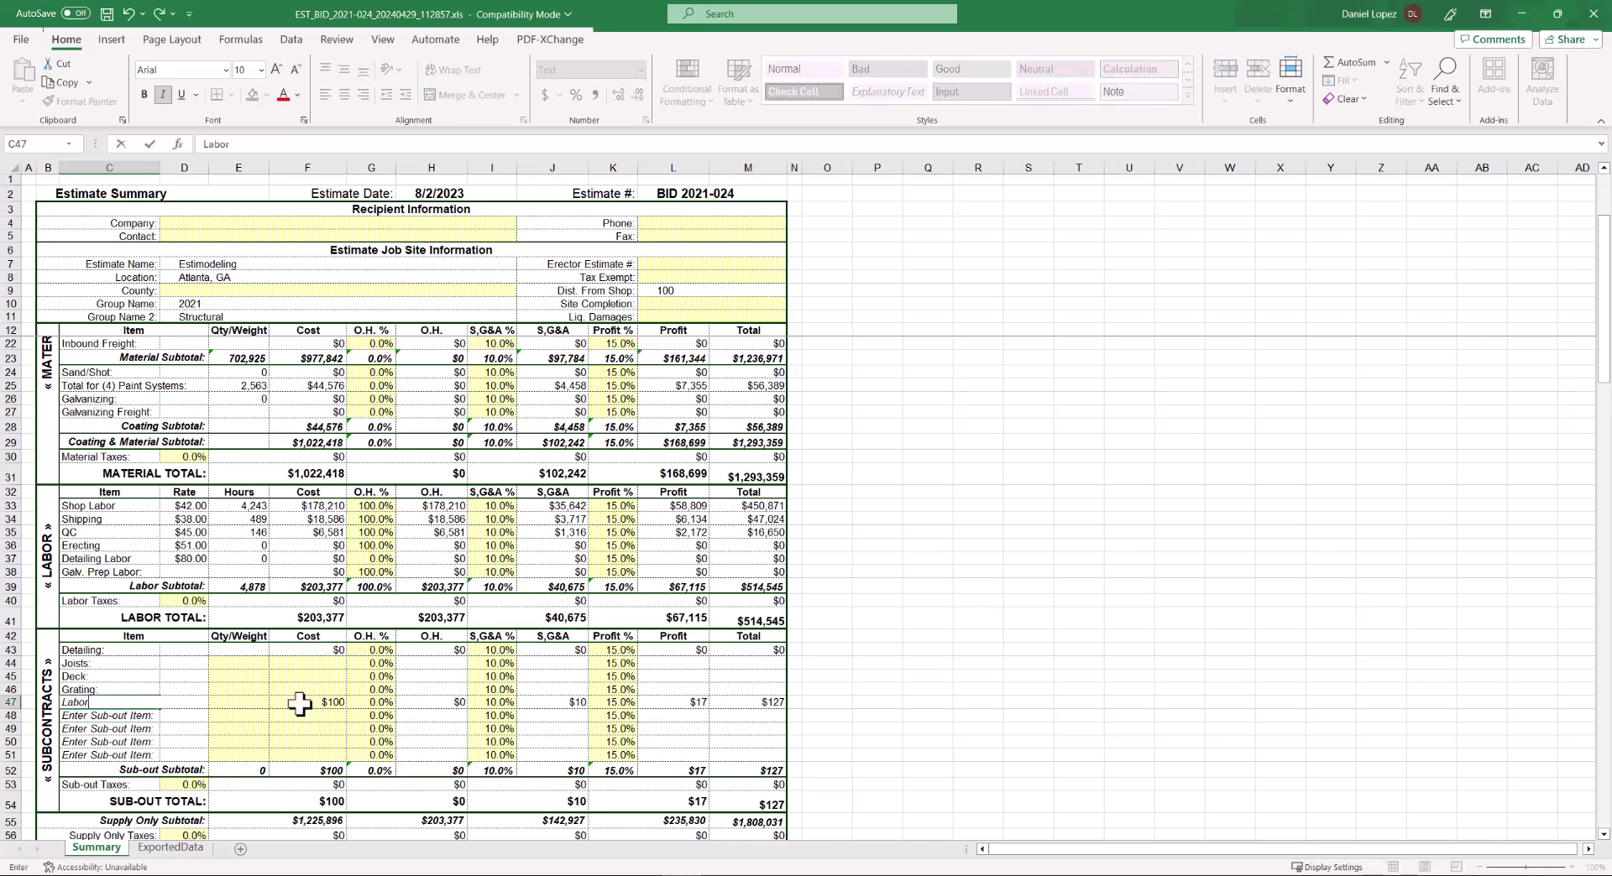
{"action": "left_click", "coordinate": [300, 704]}
{"action": "type", "text": "1500"}
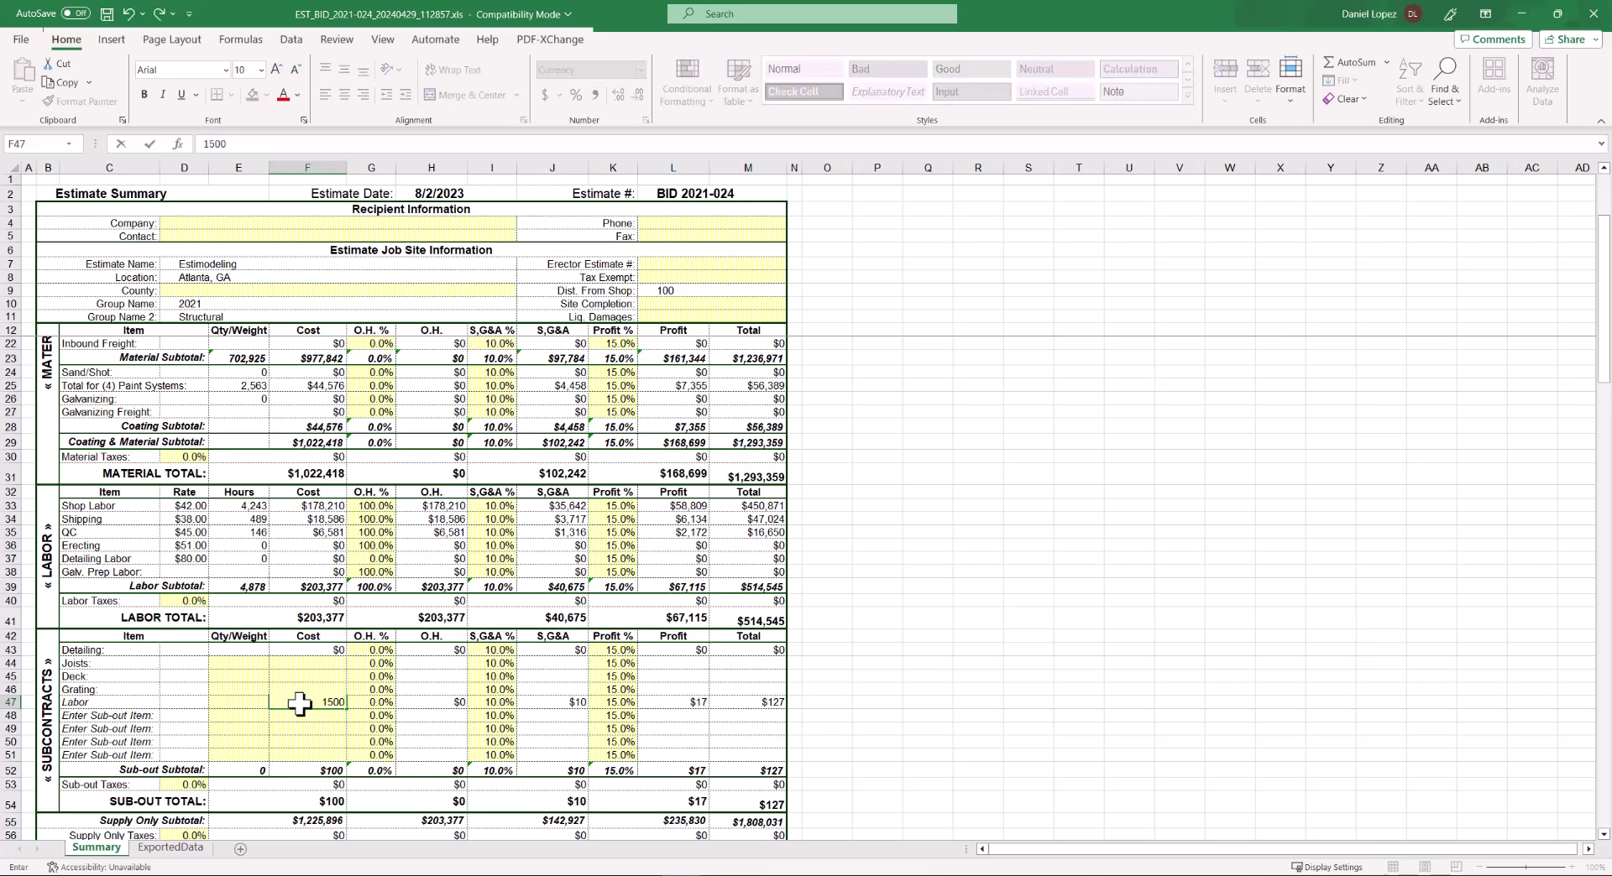
{"action": "key", "text": "Return"}
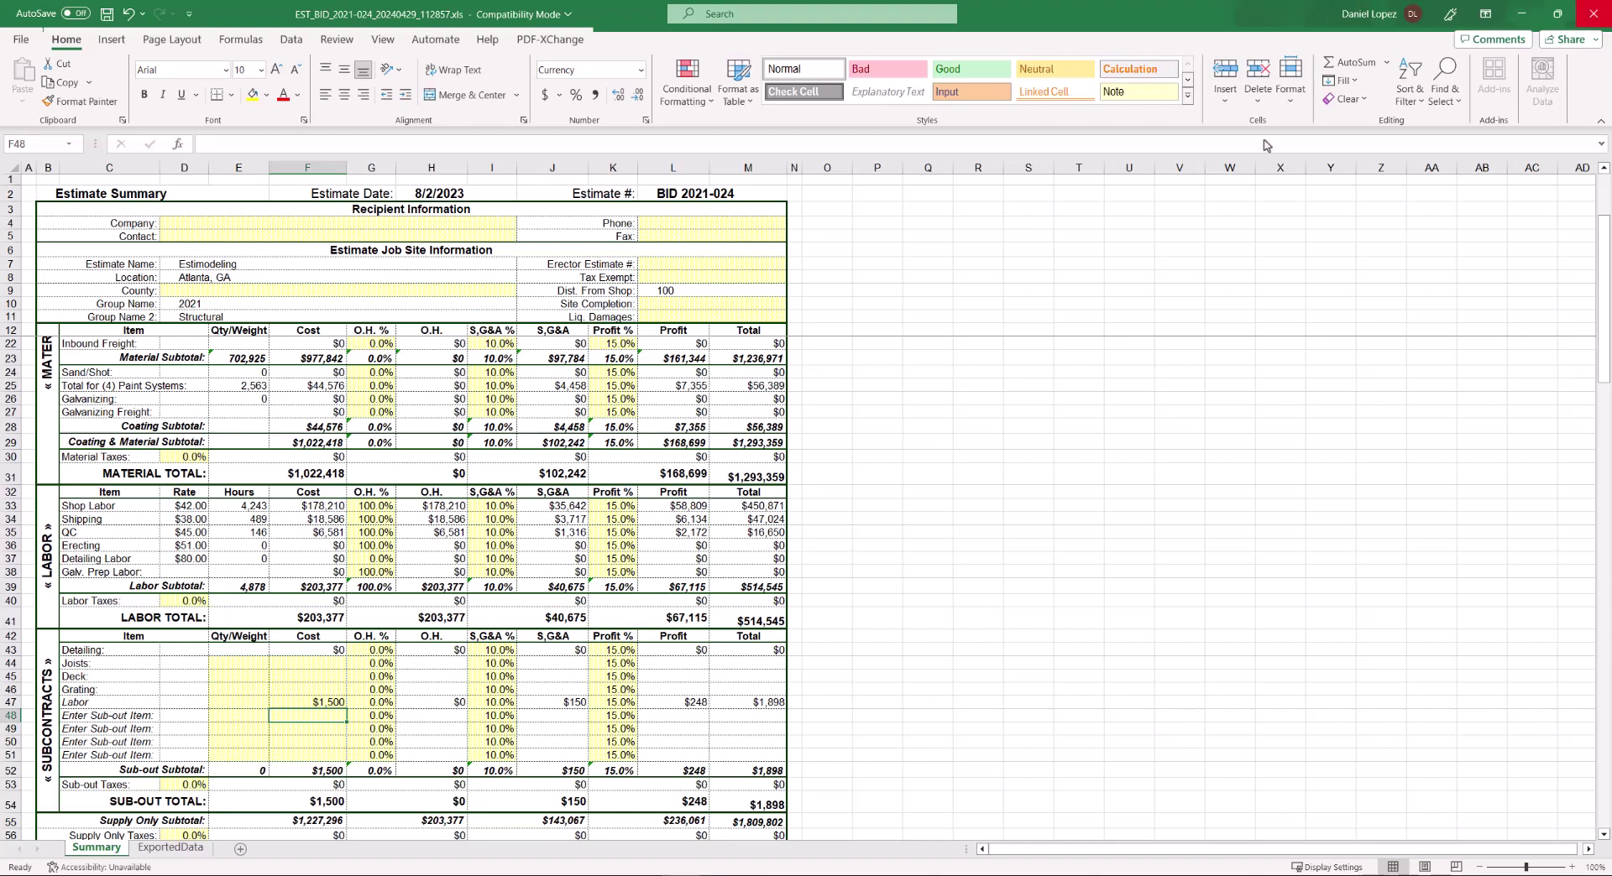
{"action": "left_click", "coordinate": [1523, 15]}
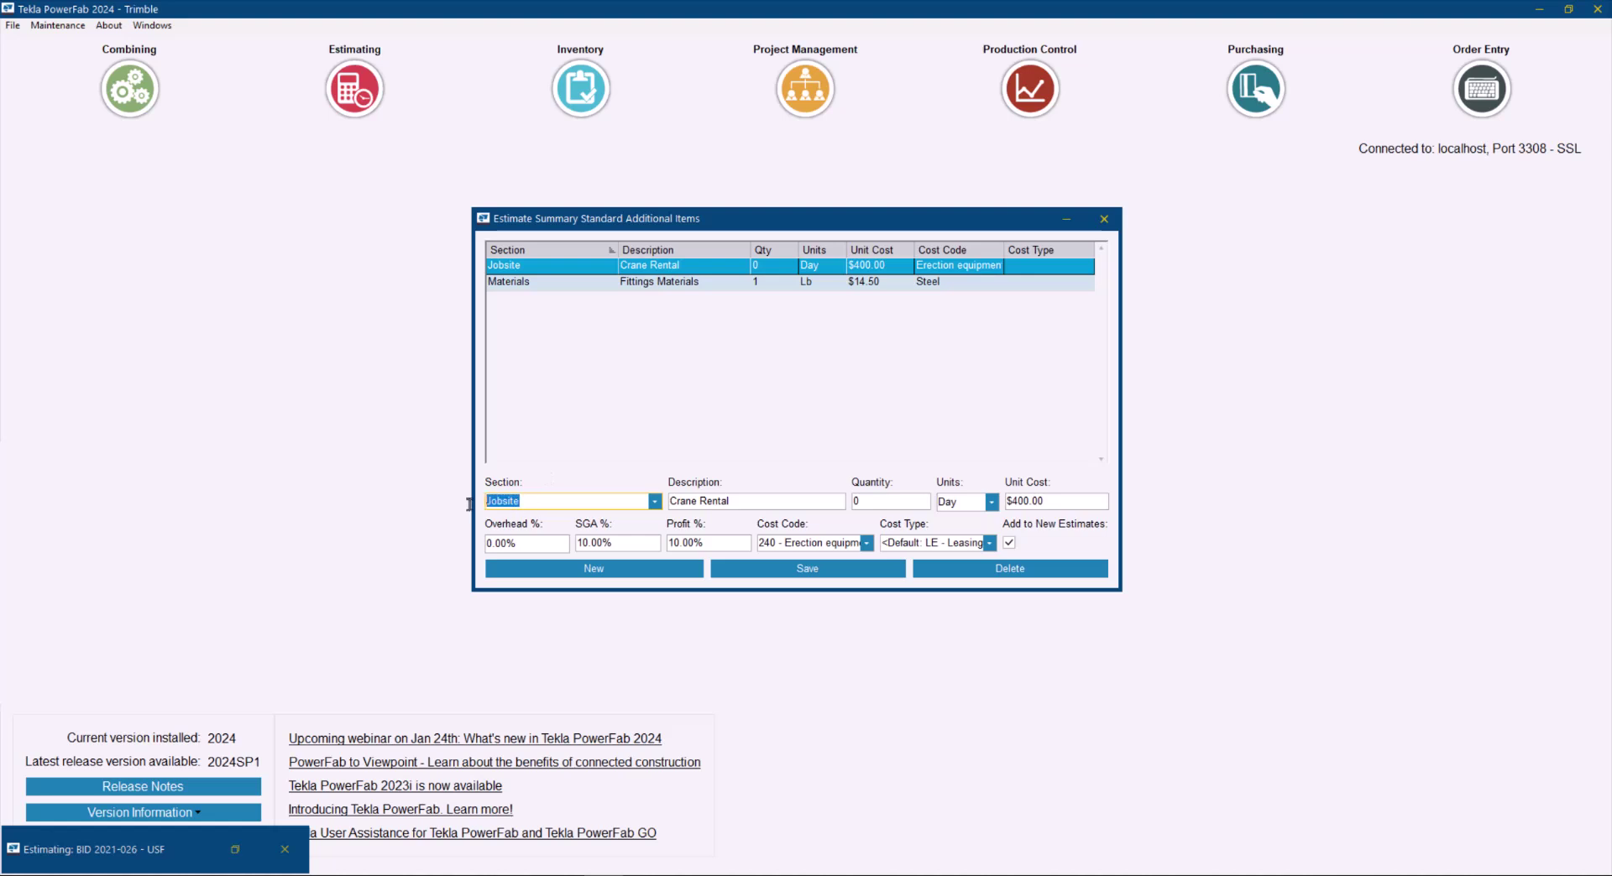
Step: Examine the section choices, description, available units, unit cost and percentage fields of the Crane Rental standard item
{"action": "left_click", "coordinate": [655, 502]}
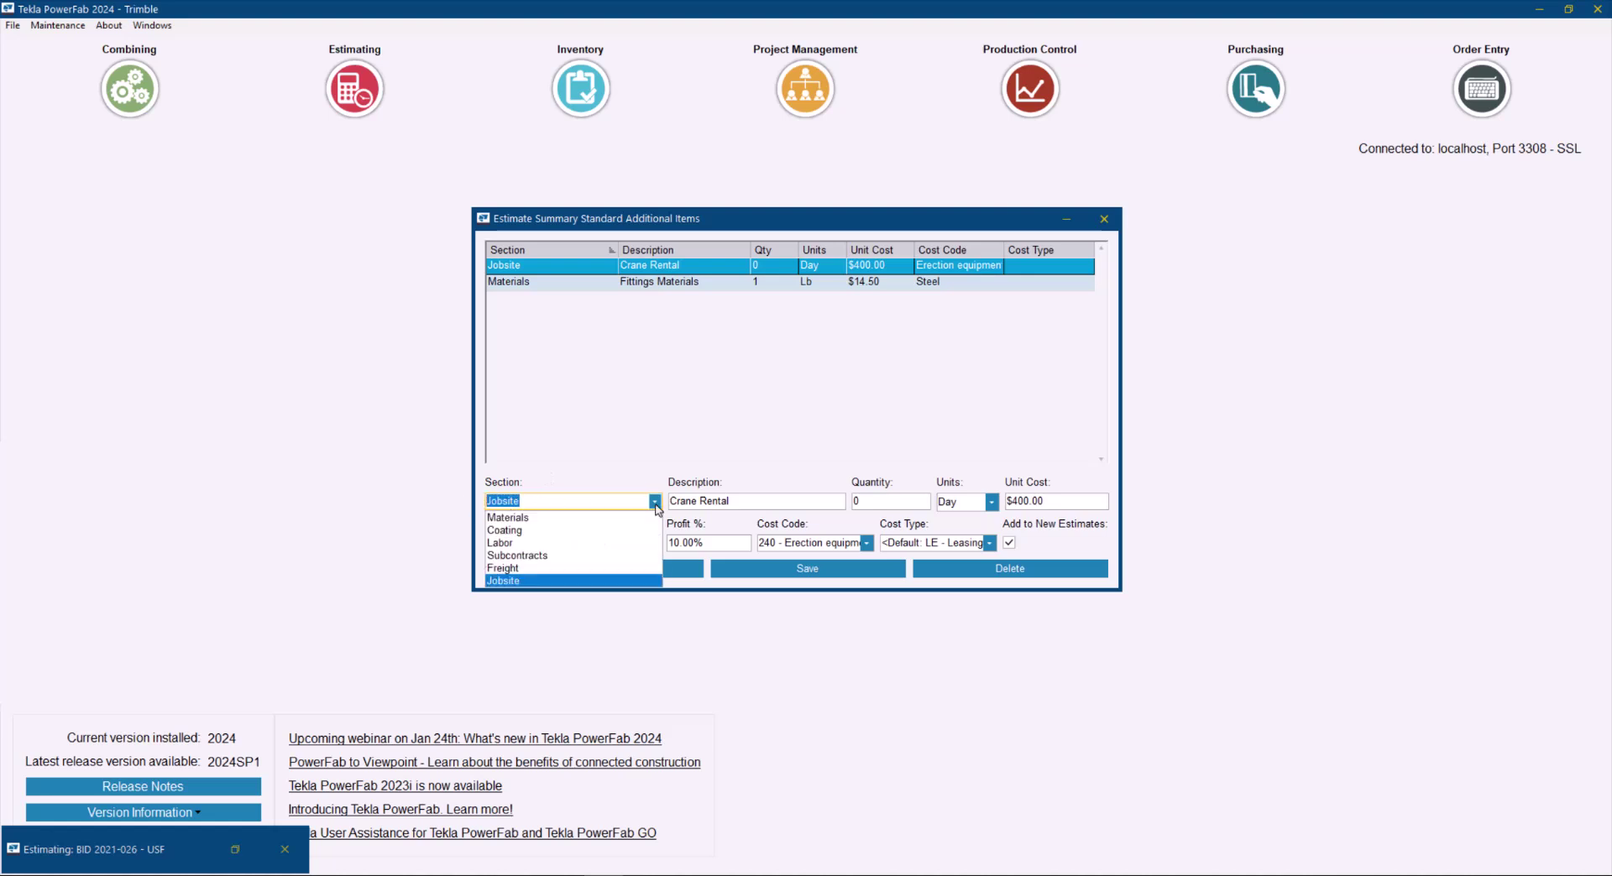
{"action": "left_click", "coordinate": [657, 508]}
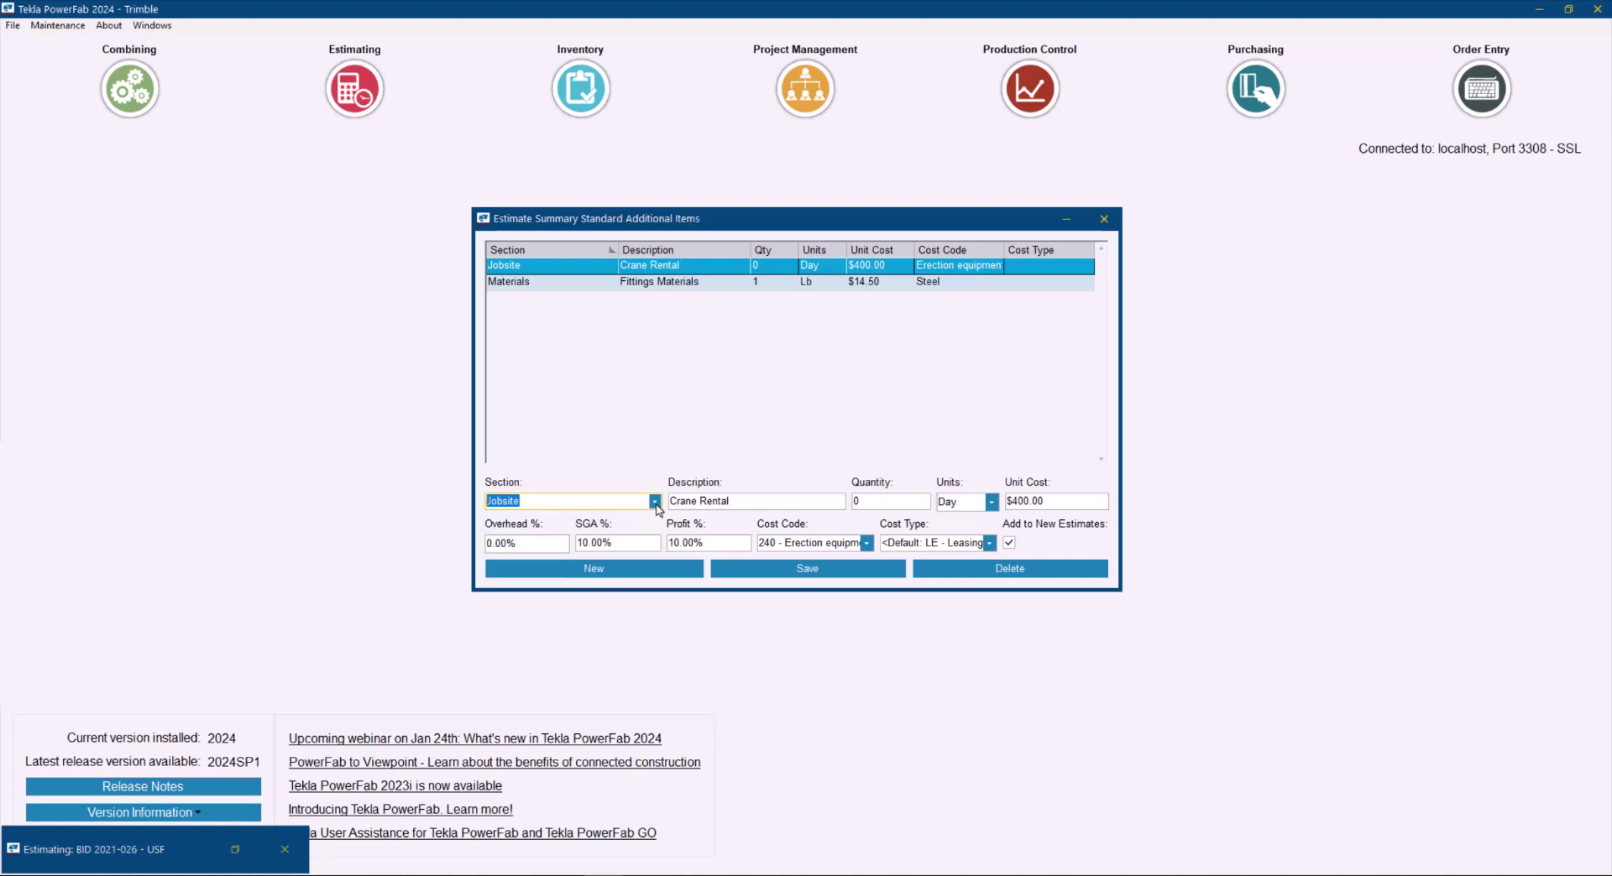
{"action": "left_click_drag", "start_coordinate": [760, 502], "coordinate": [620, 514]}
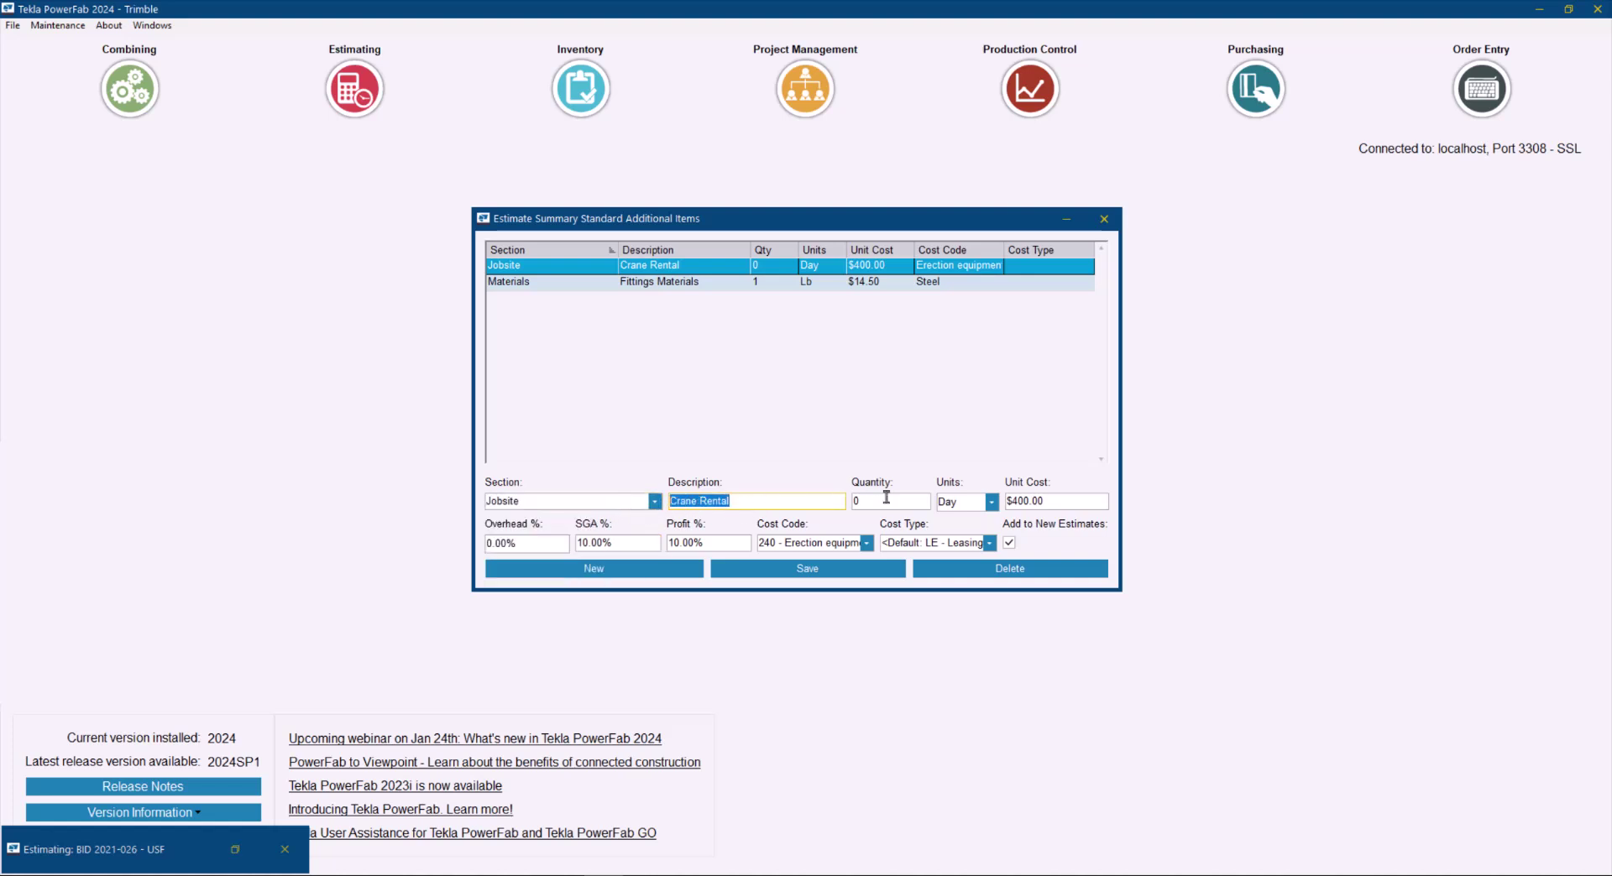
{"action": "left_click", "coordinate": [991, 503]}
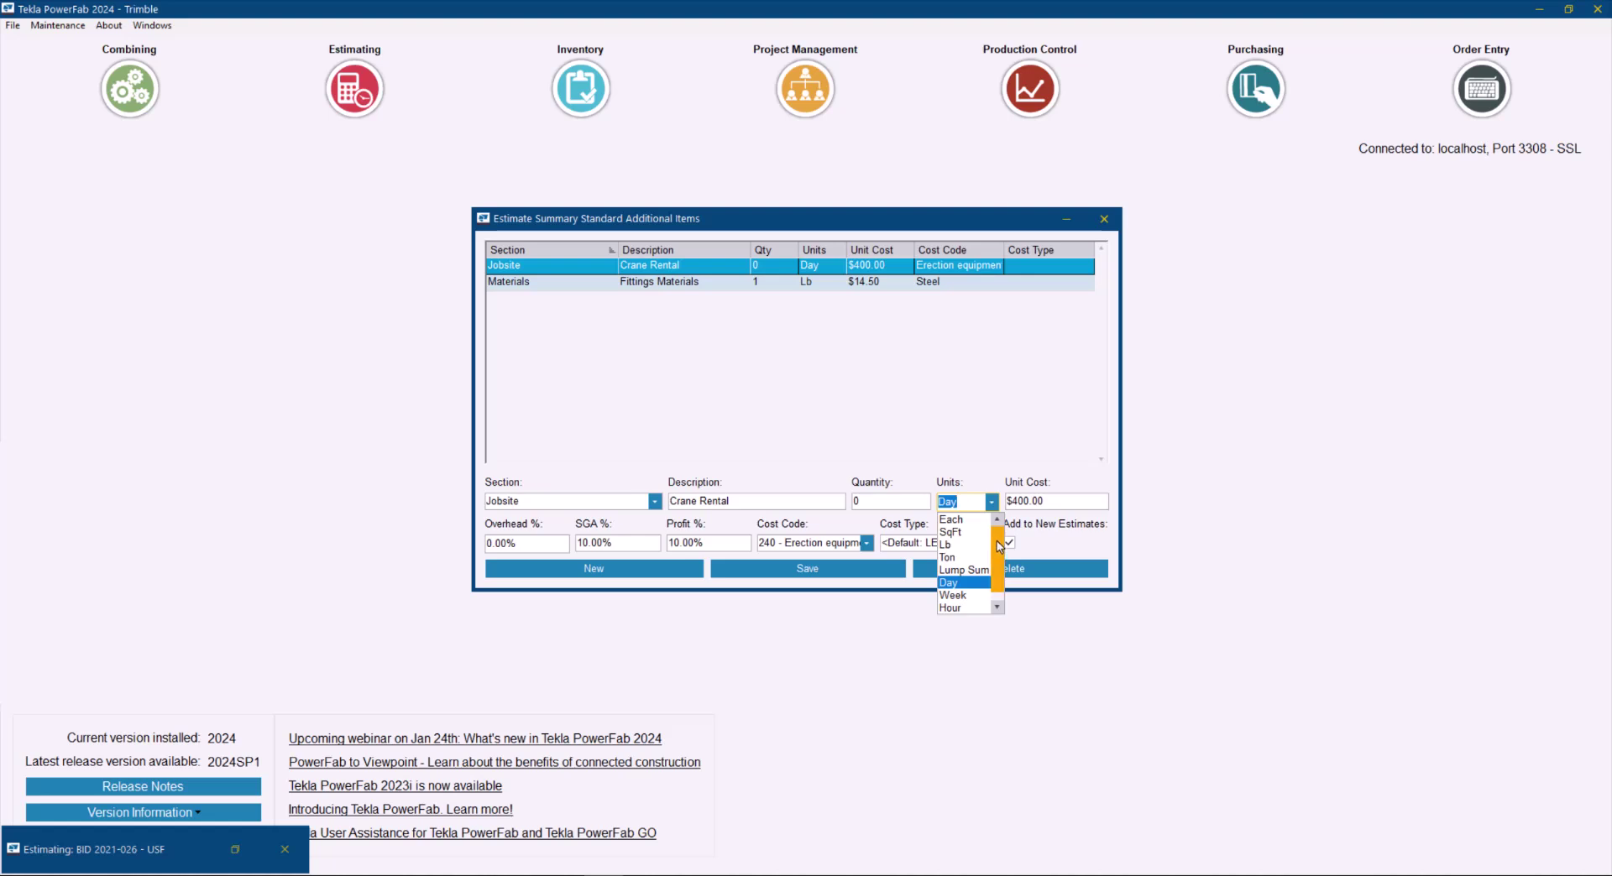
{"action": "key", "text": "Up"}
{"action": "key", "text": "Up"}
{"action": "key", "text": "Up"}
{"action": "key", "text": "Up"}
{"action": "key", "text": "Up"}
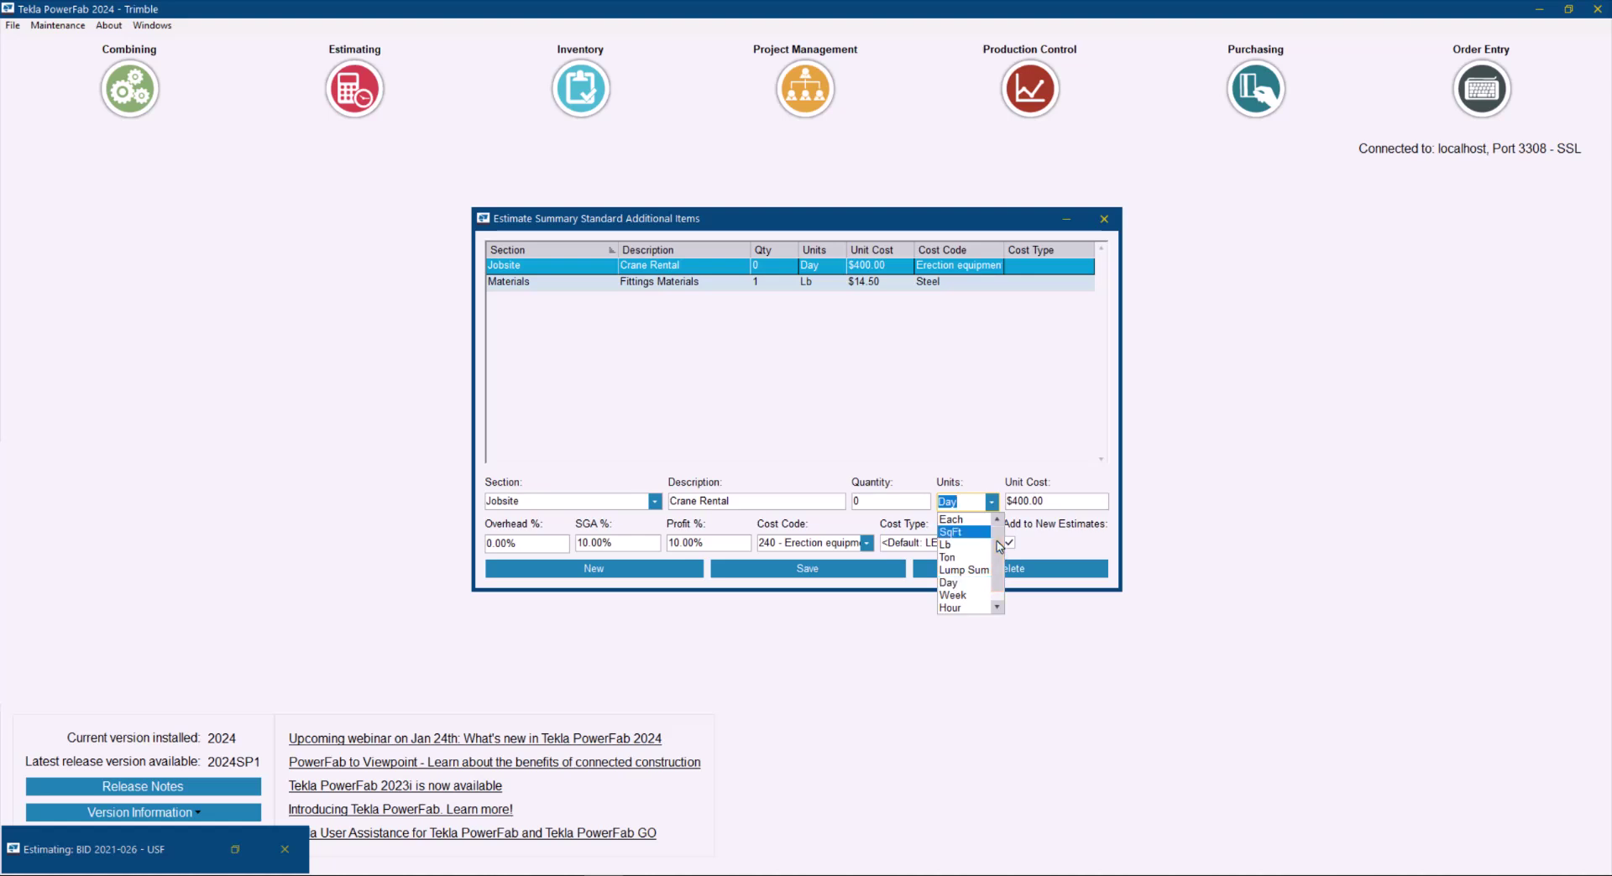
{"action": "key", "text": "Down"}
{"action": "key", "text": "Down"}
{"action": "key", "text": "Down"}
{"action": "key", "text": "Down"}
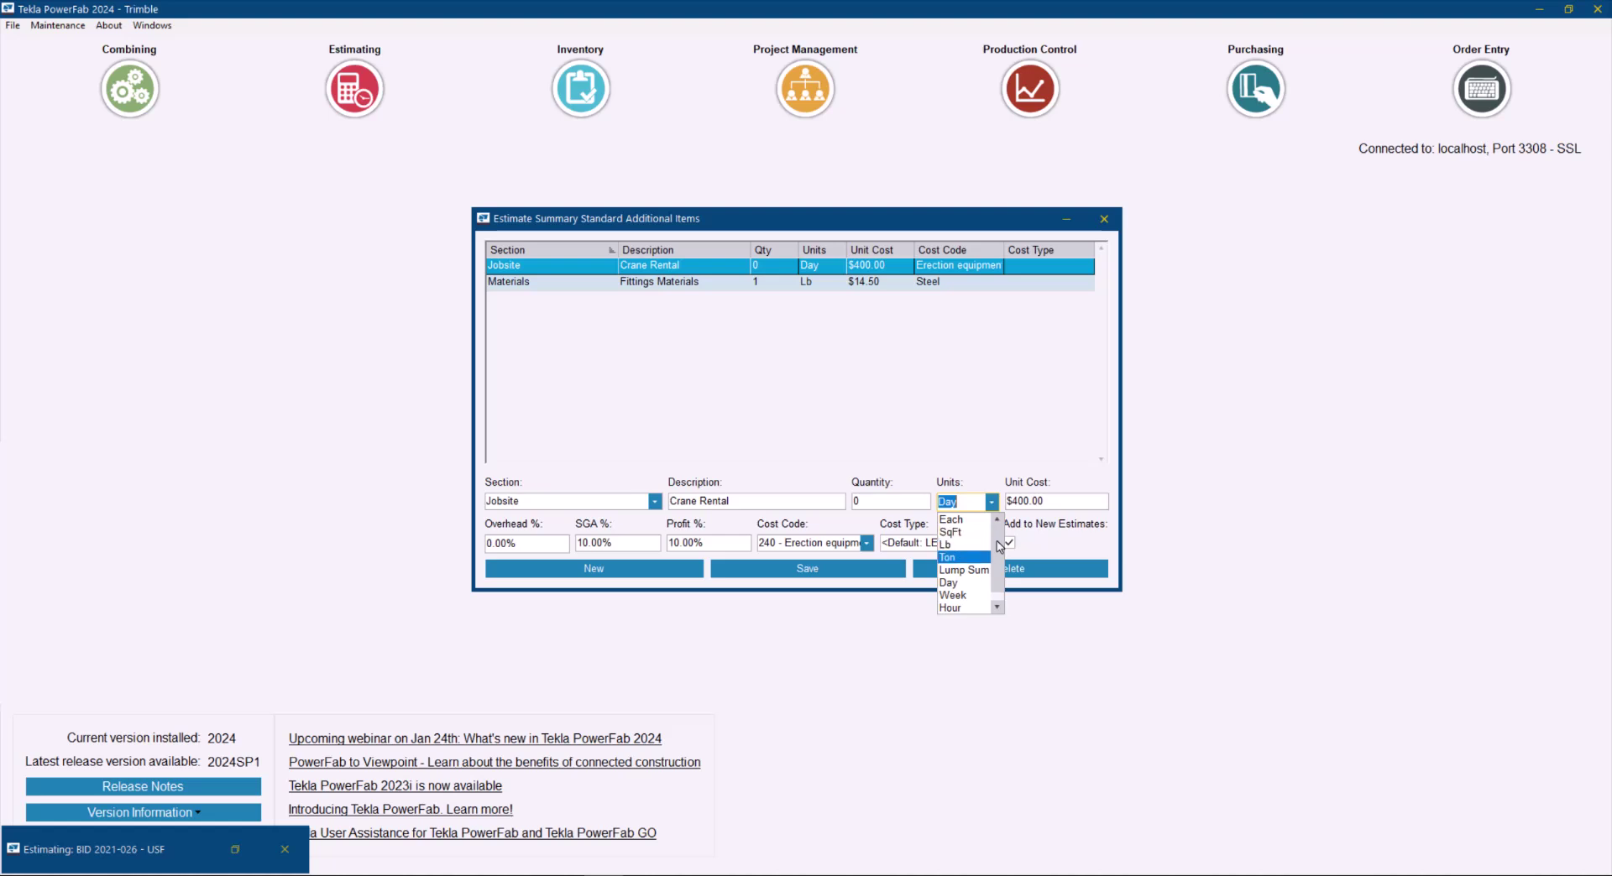
{"action": "key", "text": "Down"}
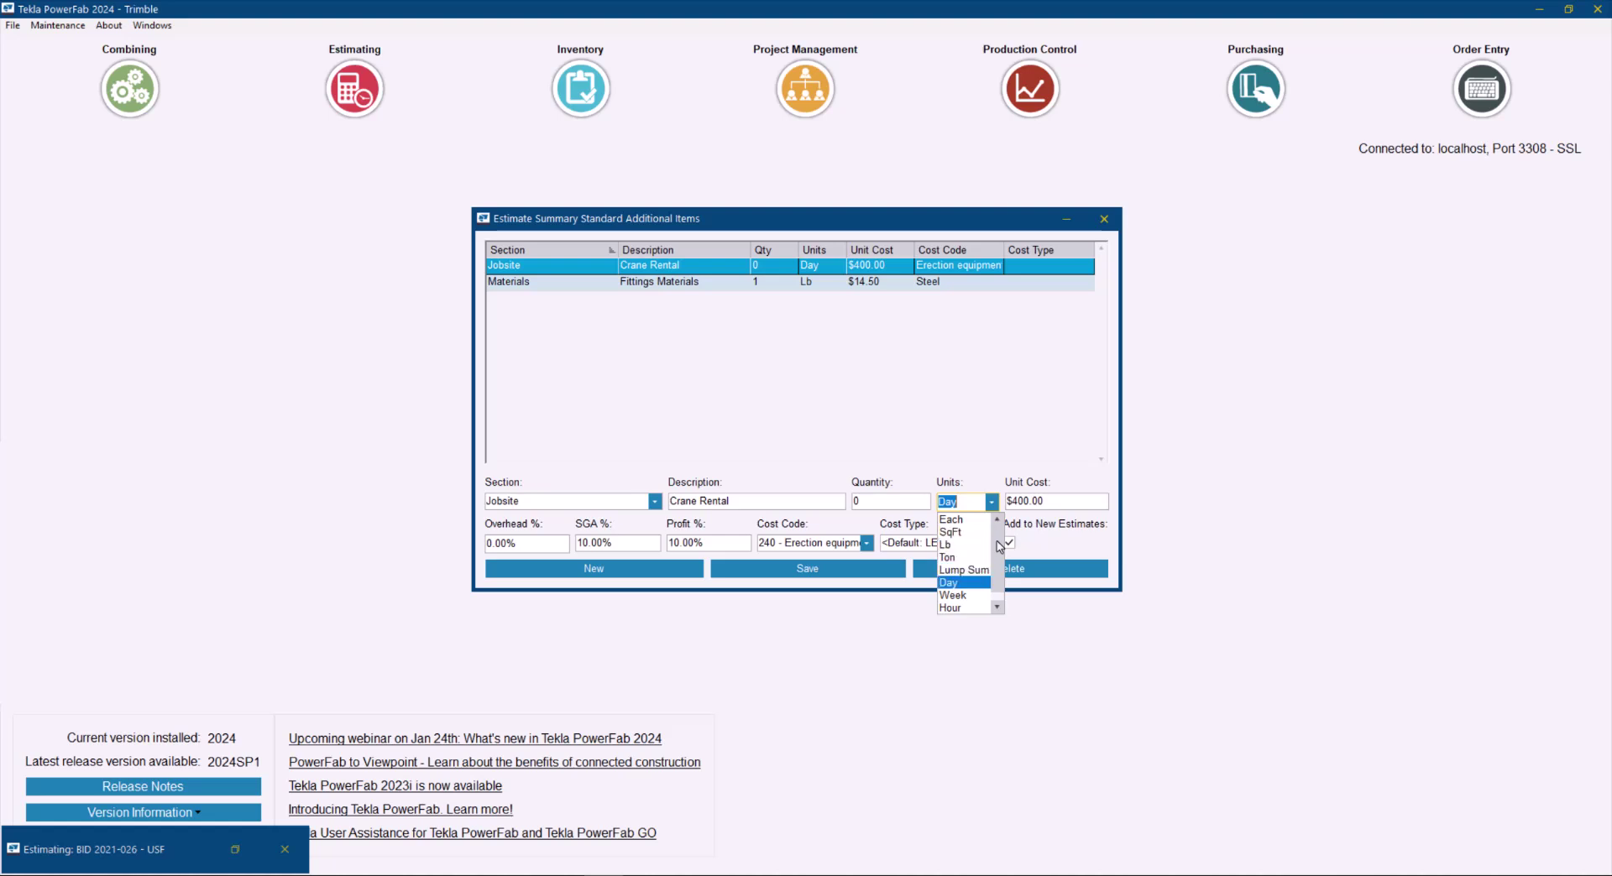
{"action": "key", "text": "Down"}
{"action": "key", "text": "Down"}
{"action": "key", "text": "Down"}
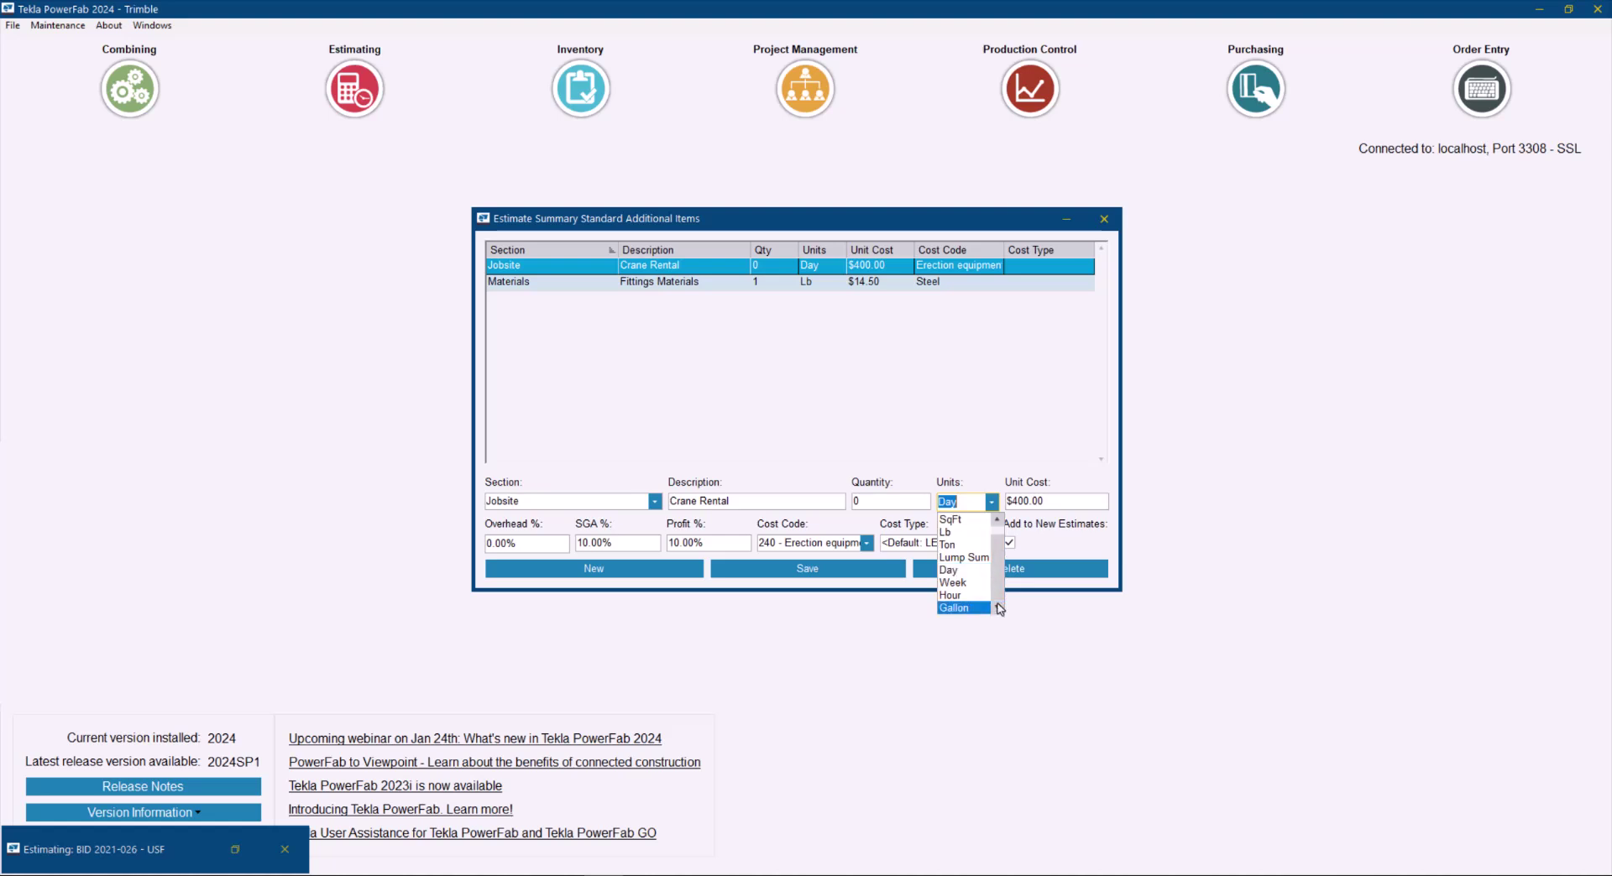
{"action": "key", "text": "Escape"}
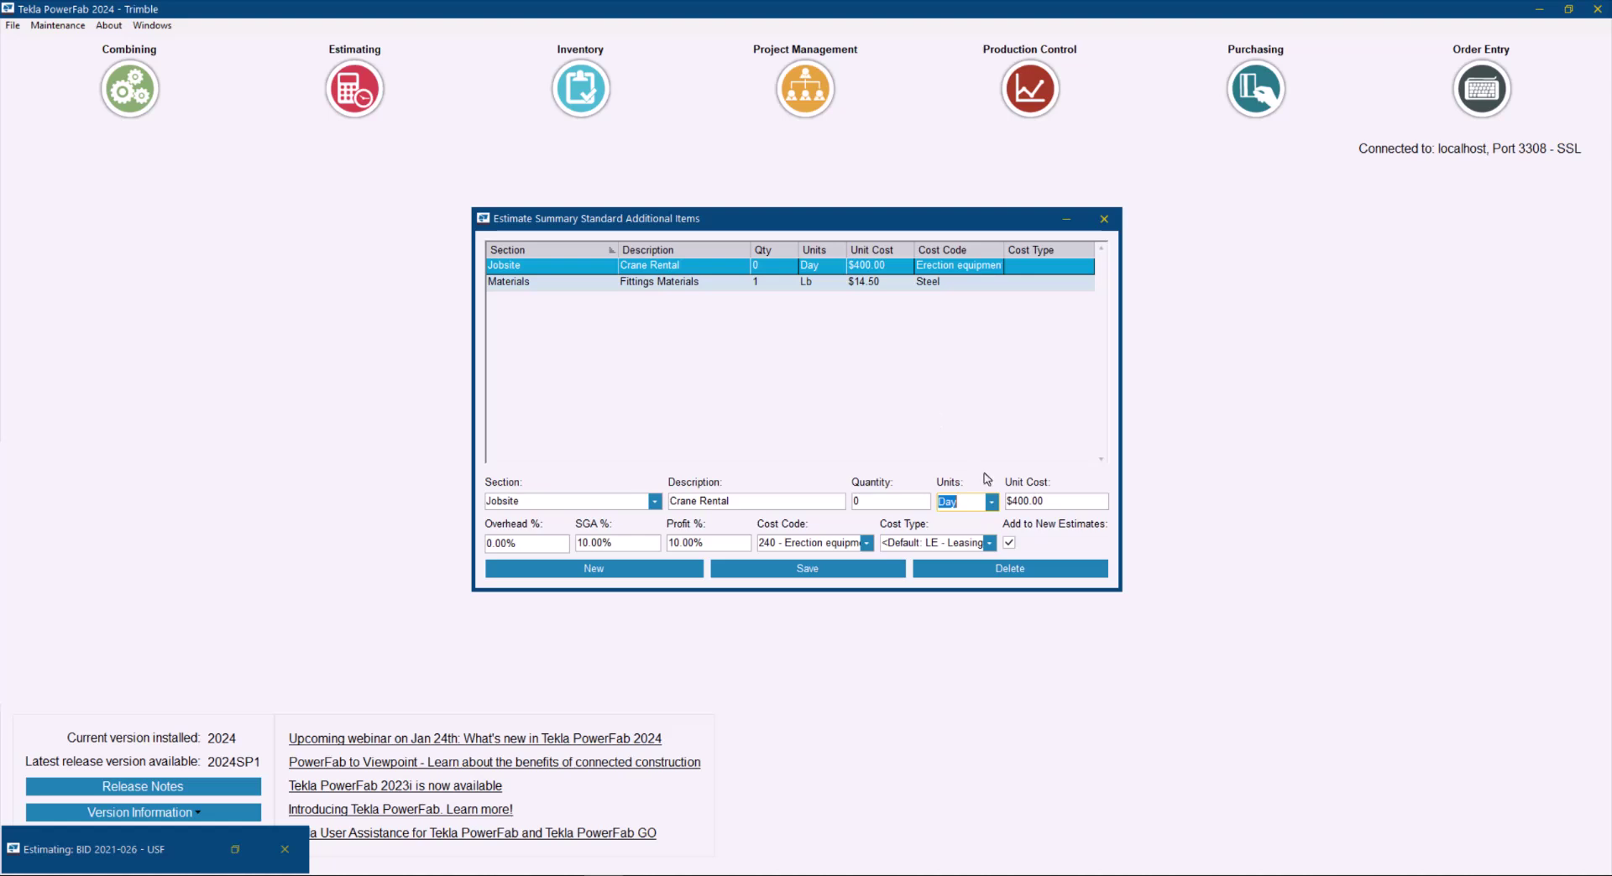
{"action": "left_click", "coordinate": [1053, 501]}
{"action": "left_click", "coordinate": [585, 544]}
Step: Start a new standard additional item in the Coating section with the description Powder Coating and quantity 1
{"action": "left_click", "coordinate": [632, 574]}
{"action": "left_click", "coordinate": [654, 502]}
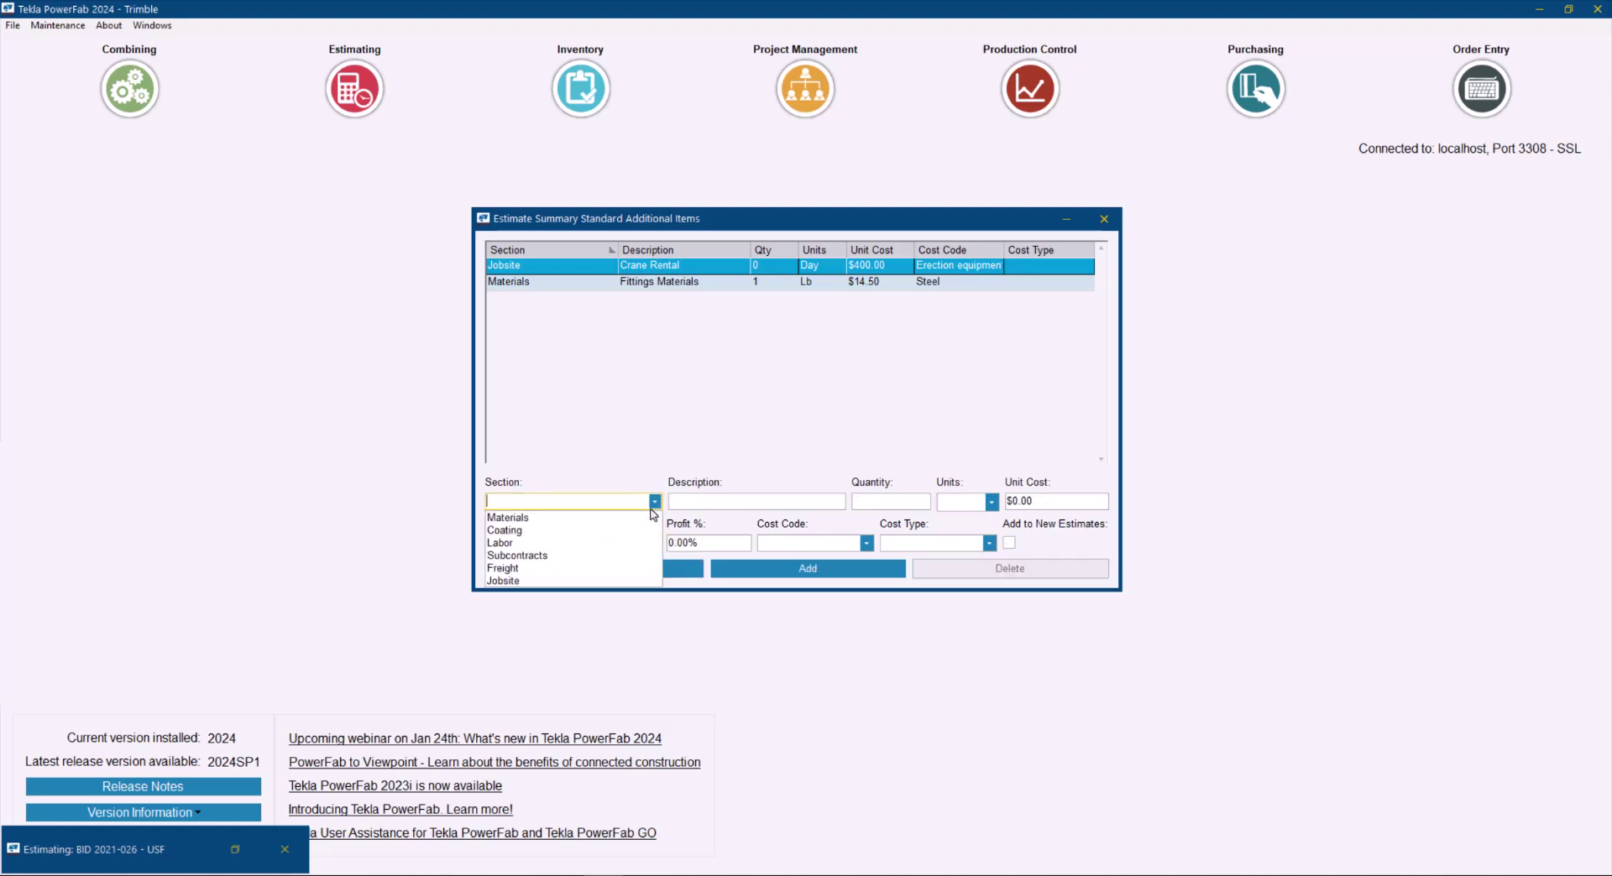
{"action": "left_click", "coordinate": [616, 531]}
{"action": "left_click", "coordinate": [758, 502]}
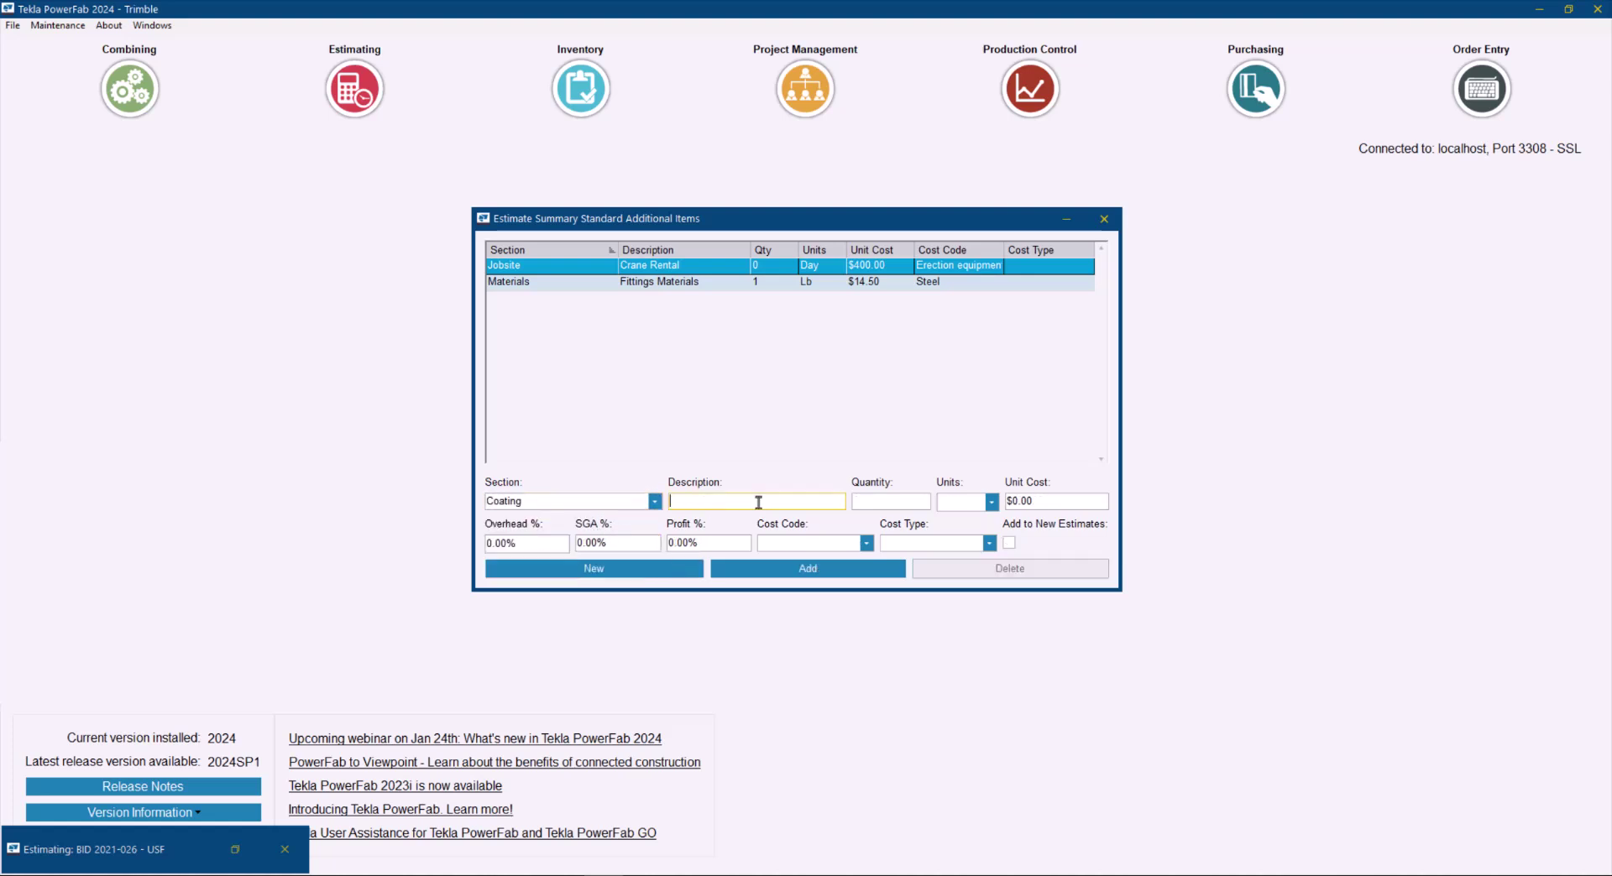
{"action": "type", "text": "Powder C"}
{"action": "type", "text": "oating"}
{"action": "type", "text": "1"}
{"action": "key", "text": "Tab"}
Step: Set the Powder Coating item's units to SqFt and its unit cost to $15
{"action": "left_click", "coordinate": [991, 502]}
{"action": "key", "text": "l"}
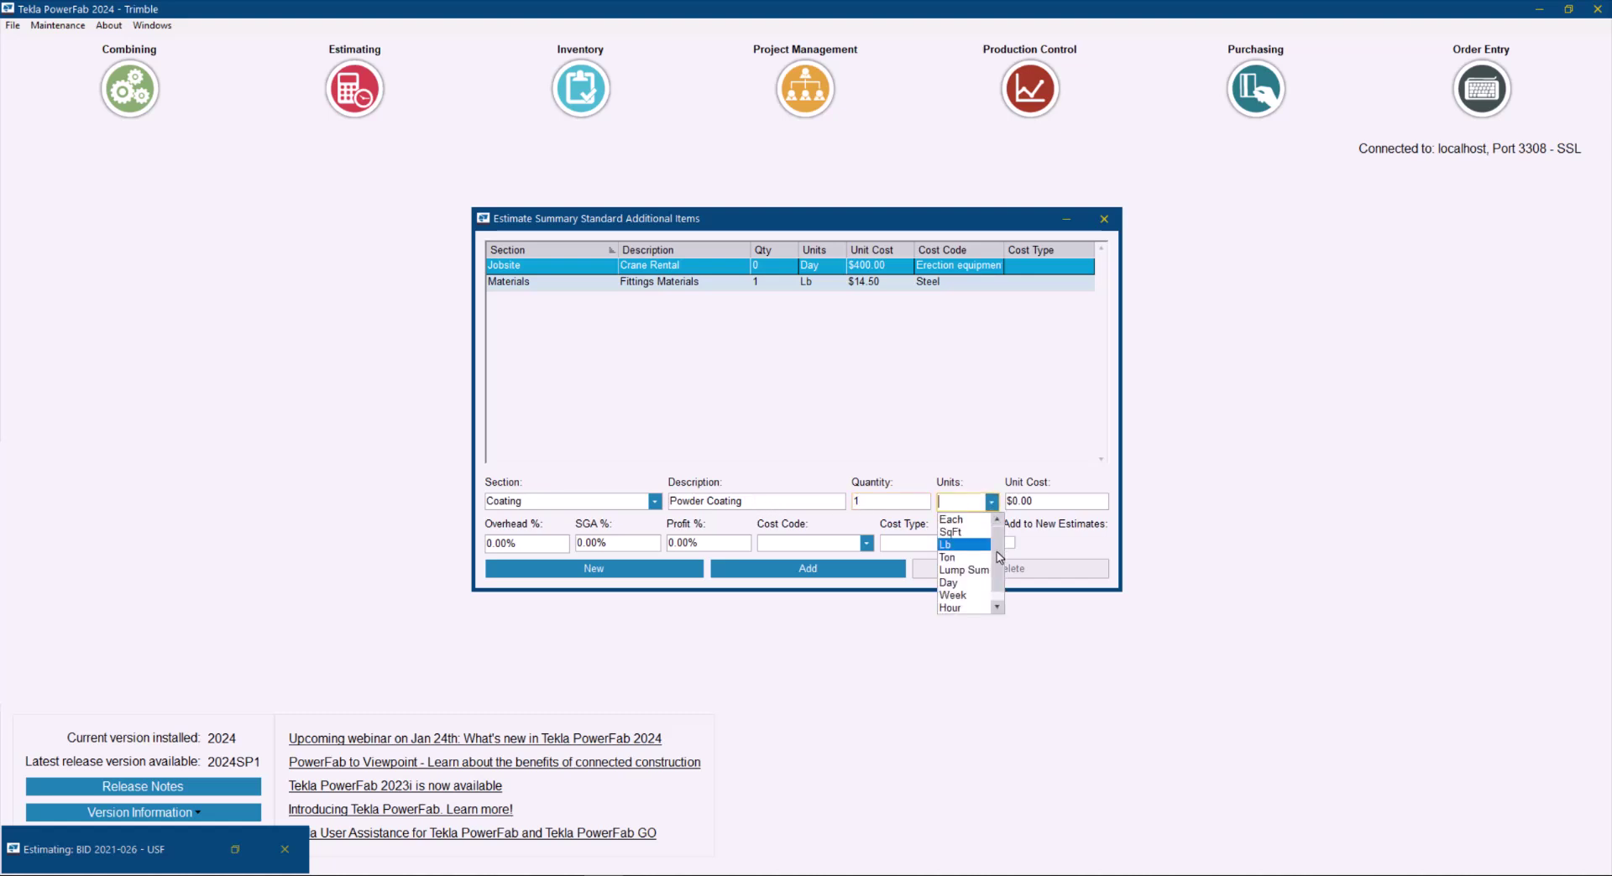
{"action": "key", "text": "Up"}
{"action": "left_click", "coordinate": [970, 536]}
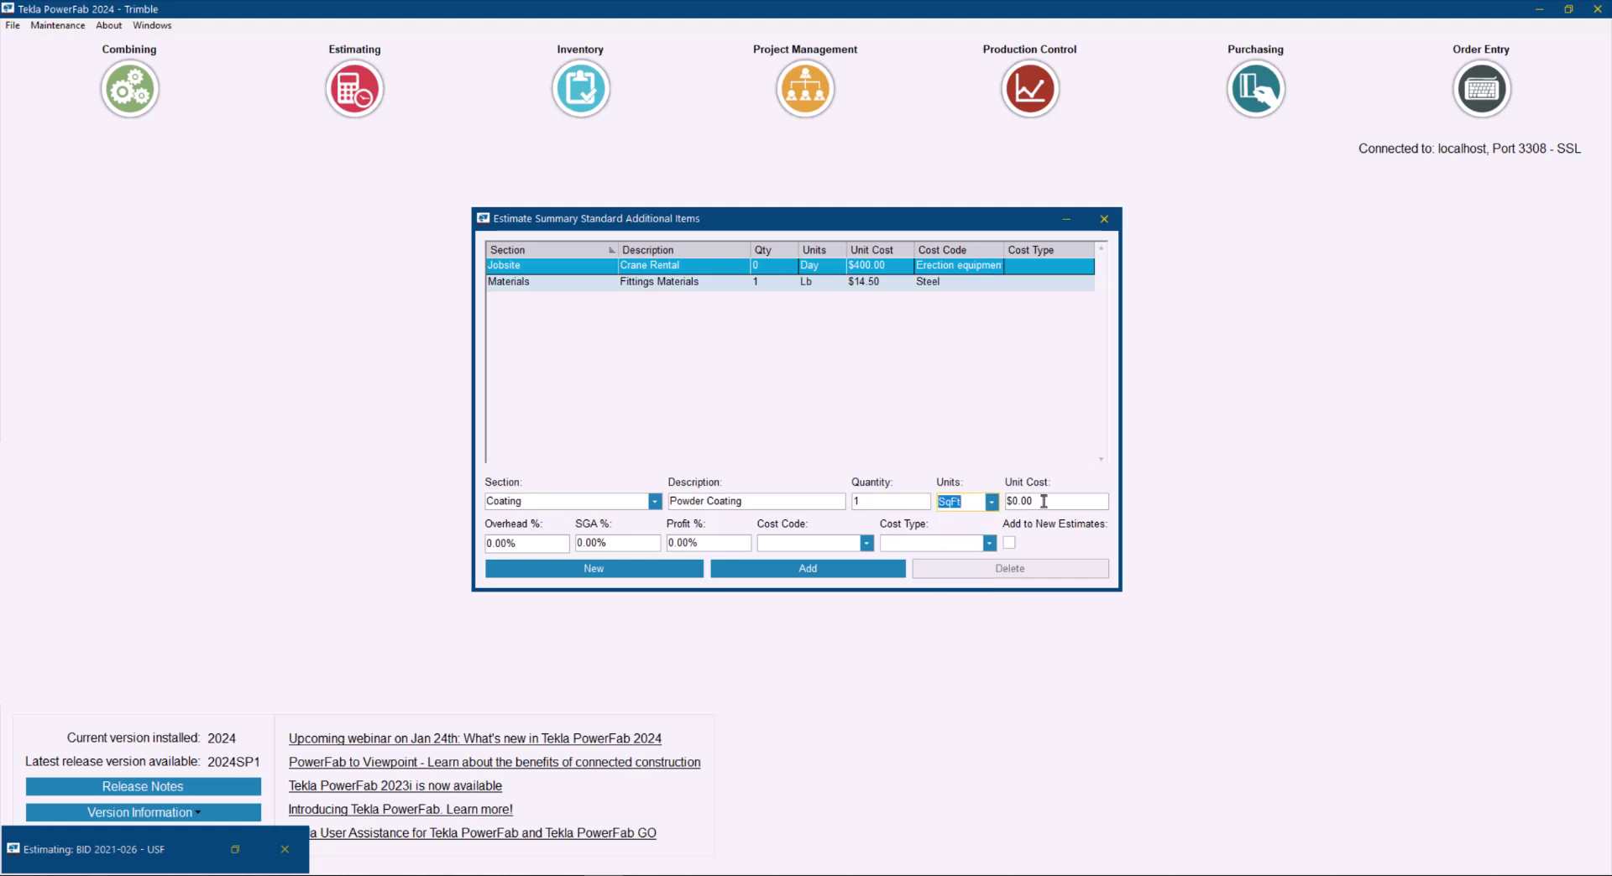
{"action": "left_click_drag", "start_coordinate": [1043, 501], "coordinate": [1014, 504]}
{"action": "type", "text": "15"}
{"action": "key", "text": "Tab"}
Step: Set the Powder Coating item's overhead to 5% and its SGA to 5%
{"action": "left_click", "coordinate": [491, 546]}
{"action": "type", "text": "5"}
{"action": "left_click", "coordinate": [580, 544]}
{"action": "type", "text": "5"}
Step: Assign cost code 300 - Subcontracts to Powder Coating, then add it to the standard items and close the list
{"action": "left_click", "coordinate": [866, 544]}
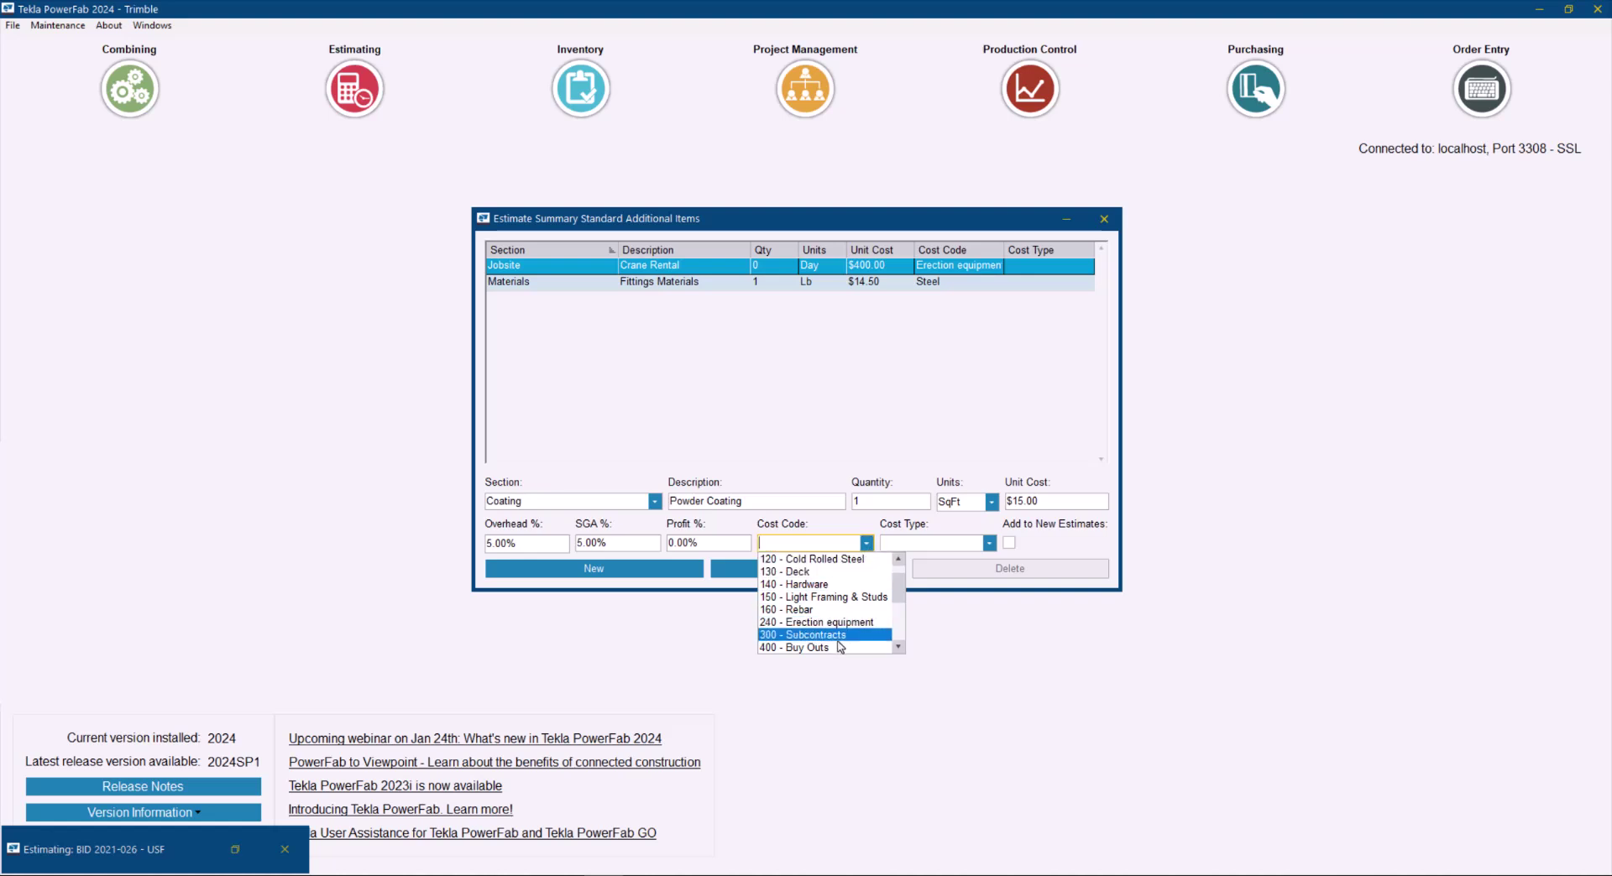
{"action": "key", "text": "Up"}
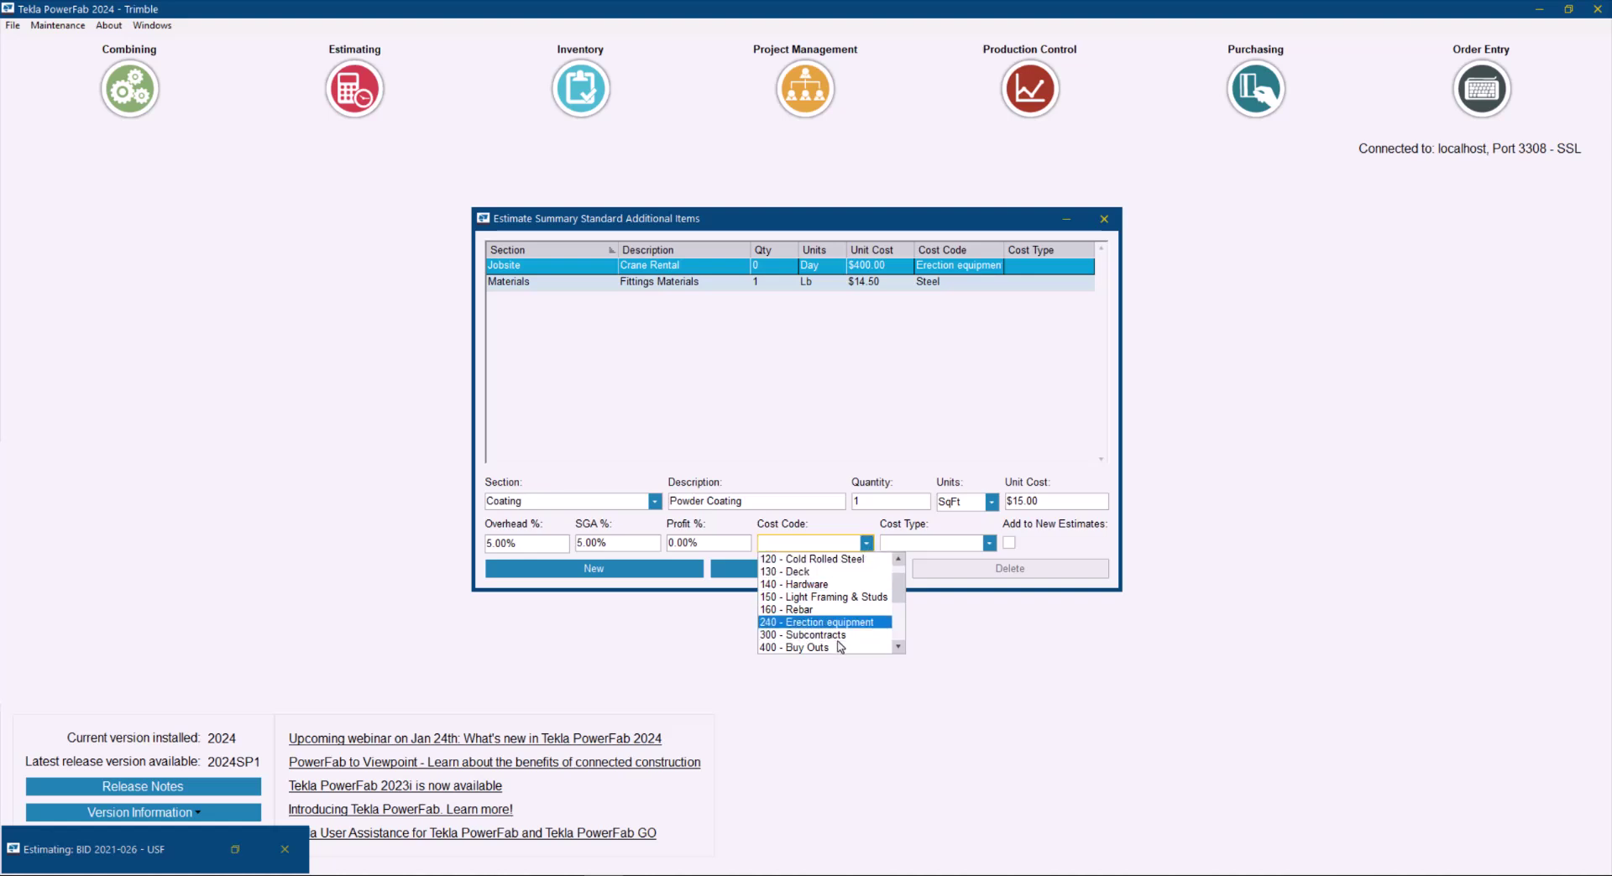
{"action": "left_click", "coordinate": [826, 636]}
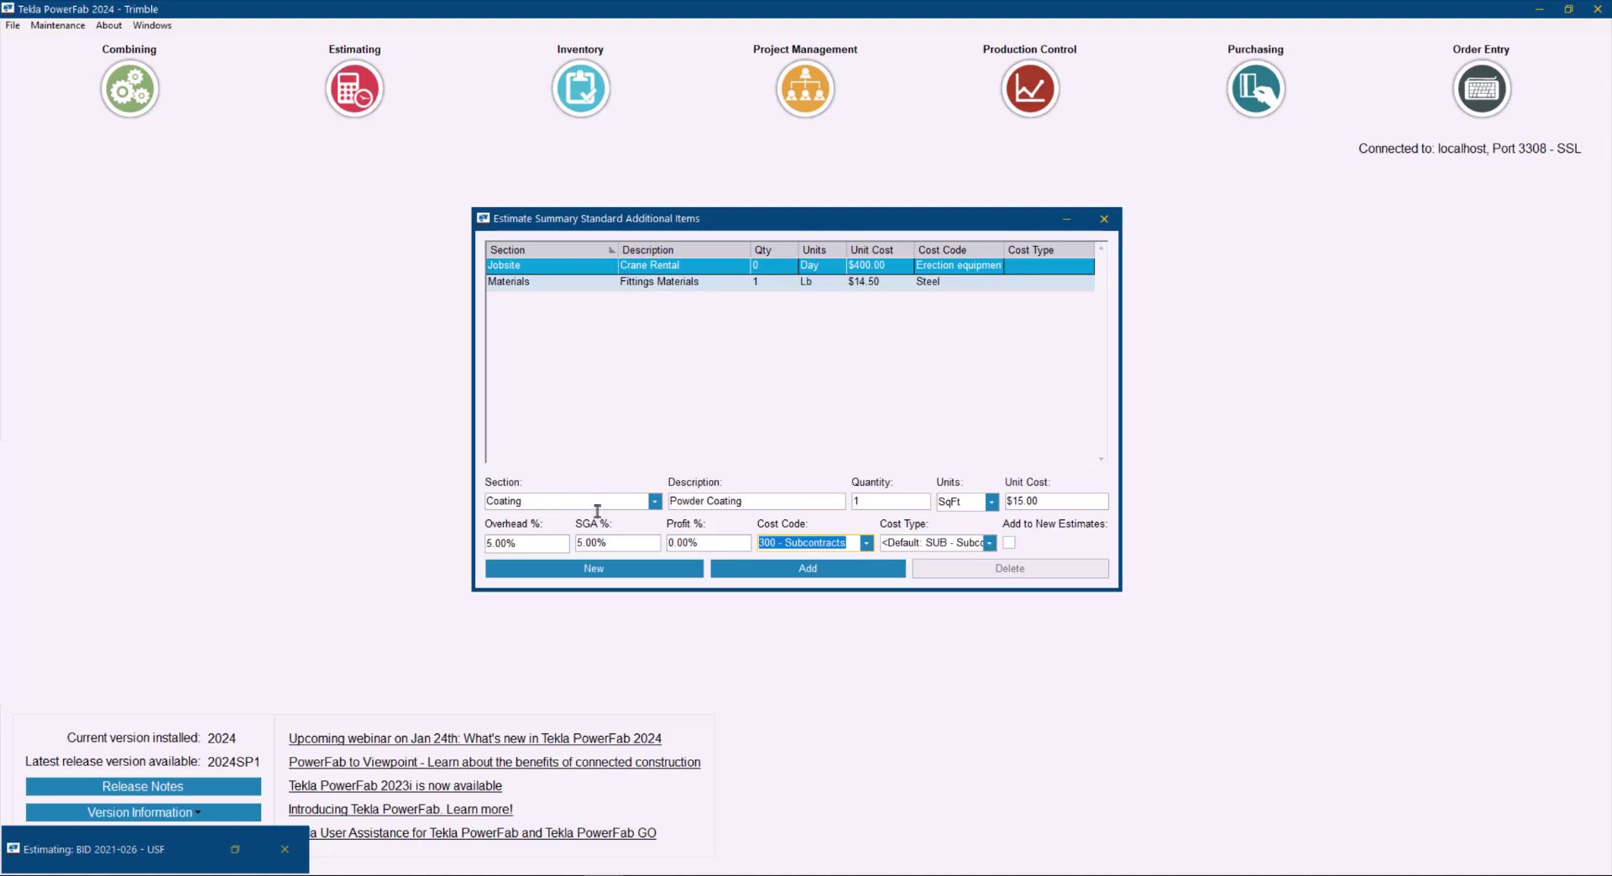
{"action": "left_click", "coordinate": [798, 570]}
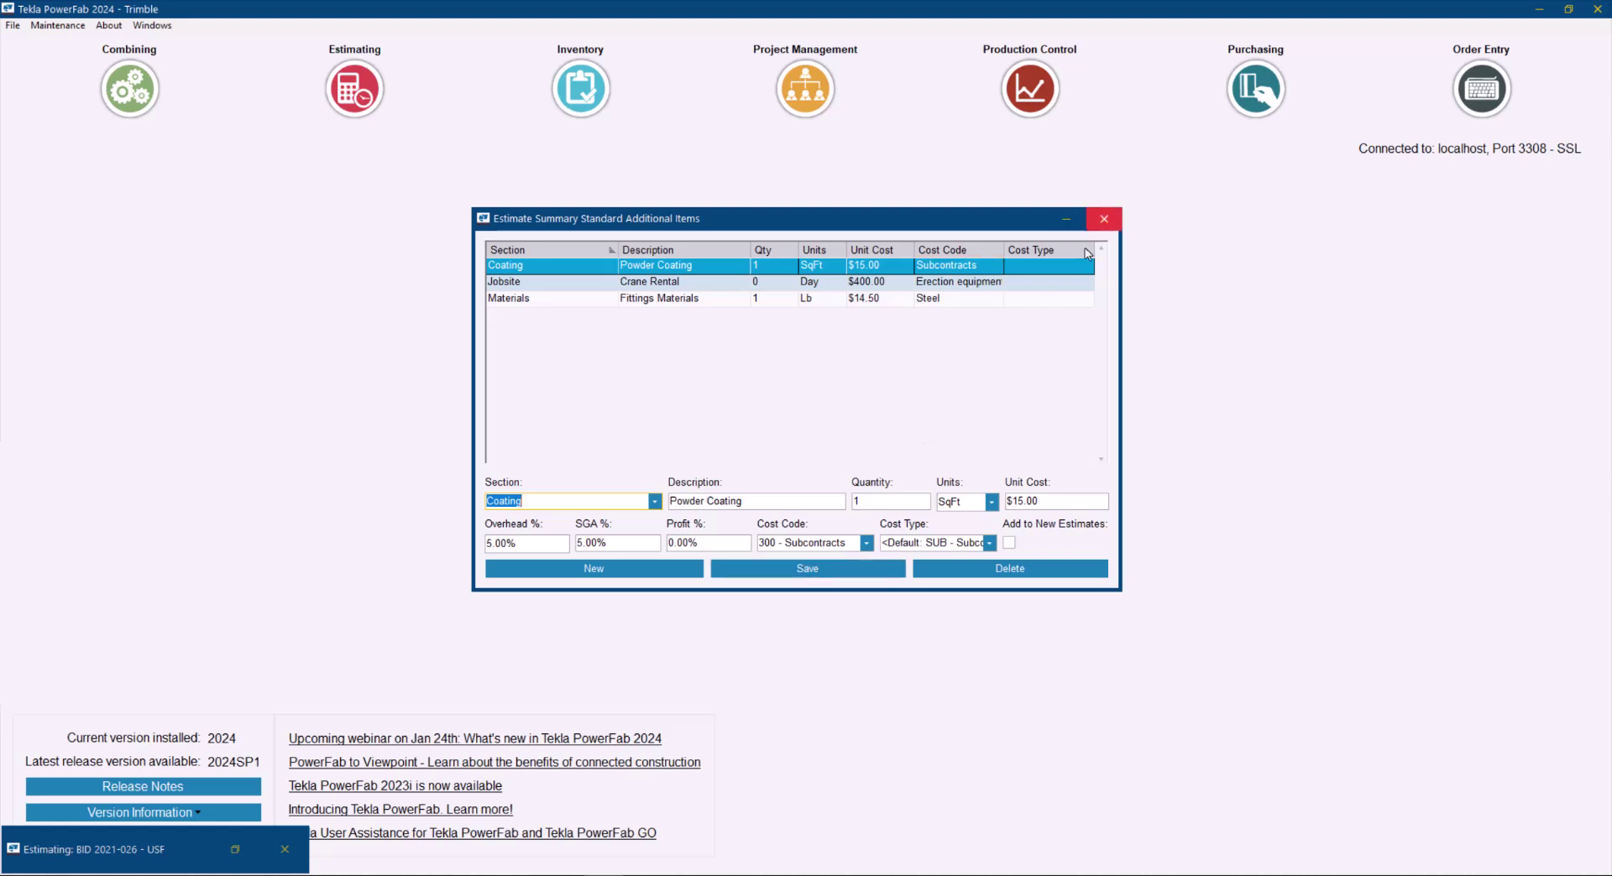
{"action": "left_click", "coordinate": [1104, 219]}
Step: Restore the BID 2021-026 estimate, open its Estimate Summary and turn on edit mode
{"action": "left_click", "coordinate": [235, 850]}
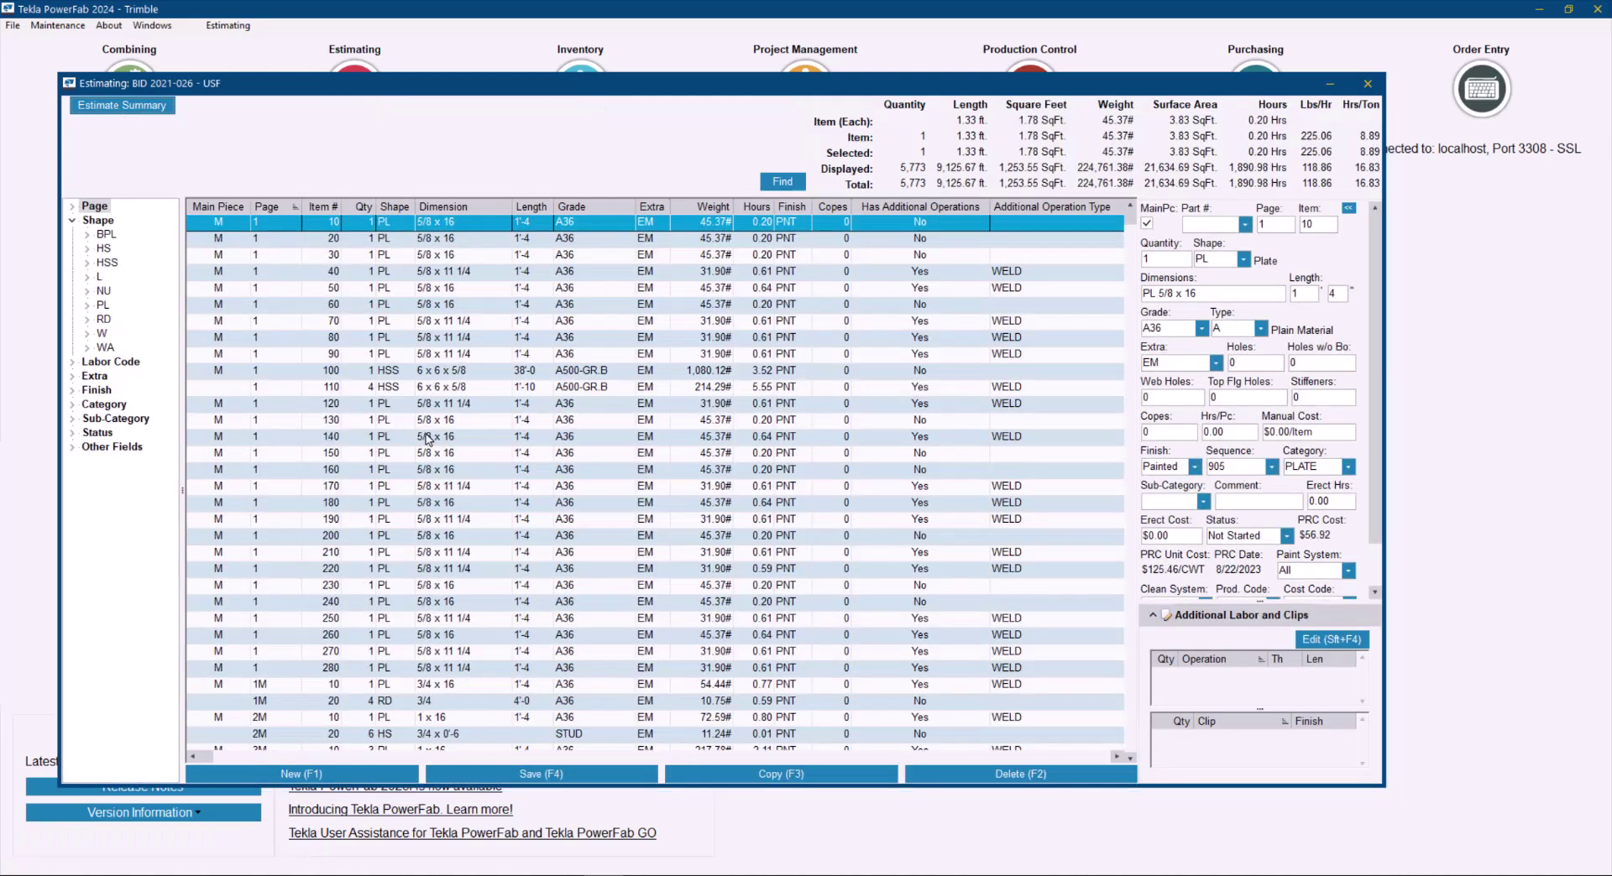
{"action": "left_click", "coordinate": [141, 110]}
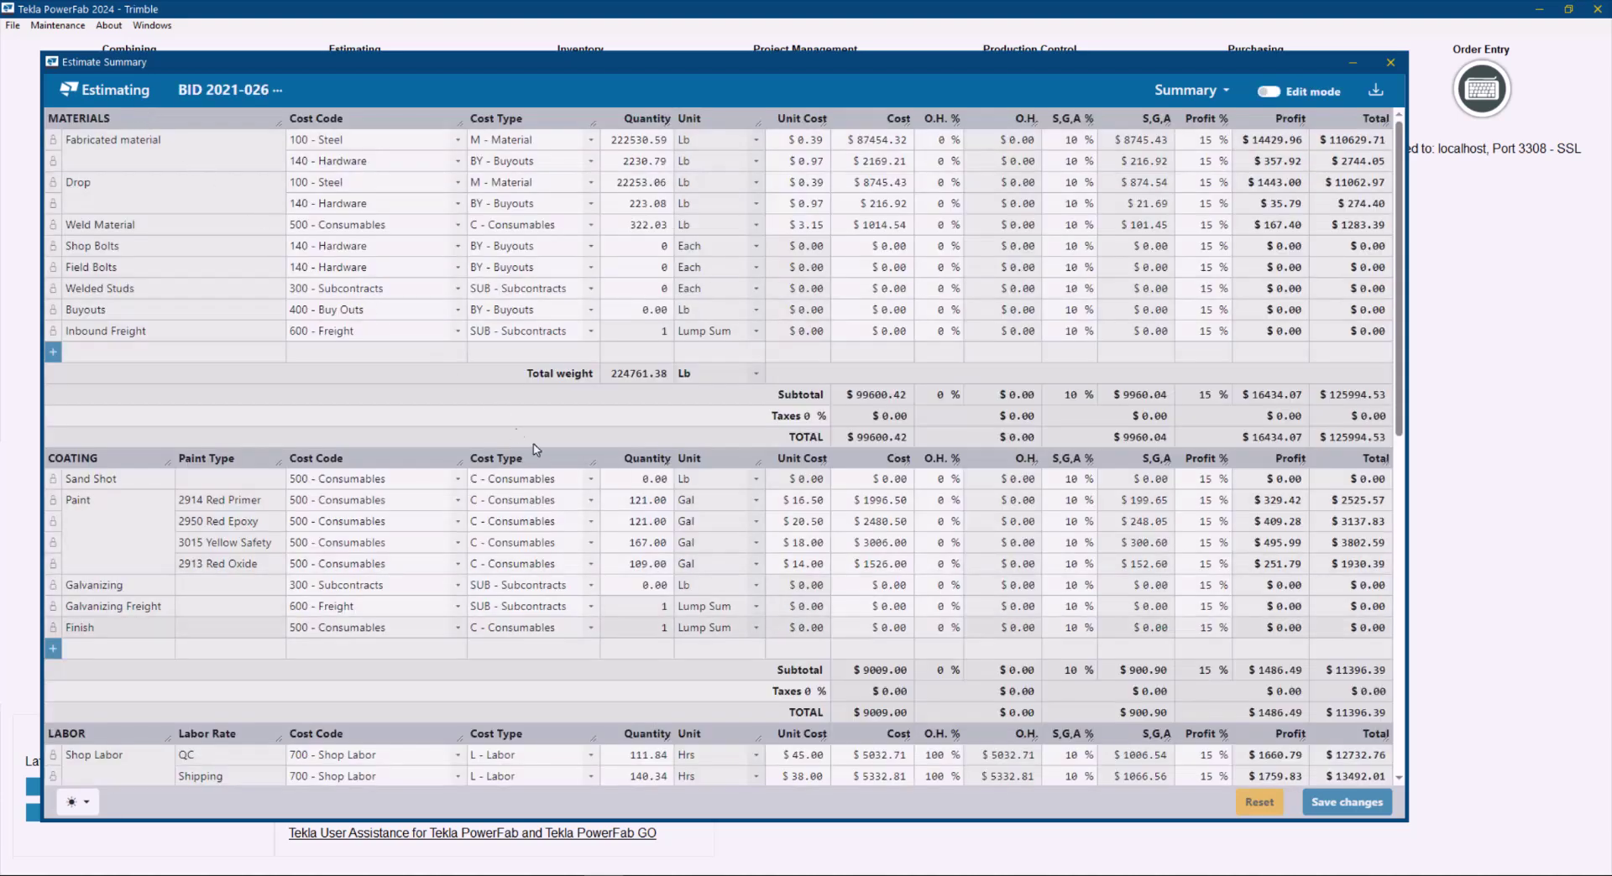
{"action": "scroll", "coordinate": [603, 505], "scroll_direction": "down", "scroll_amount": 10}
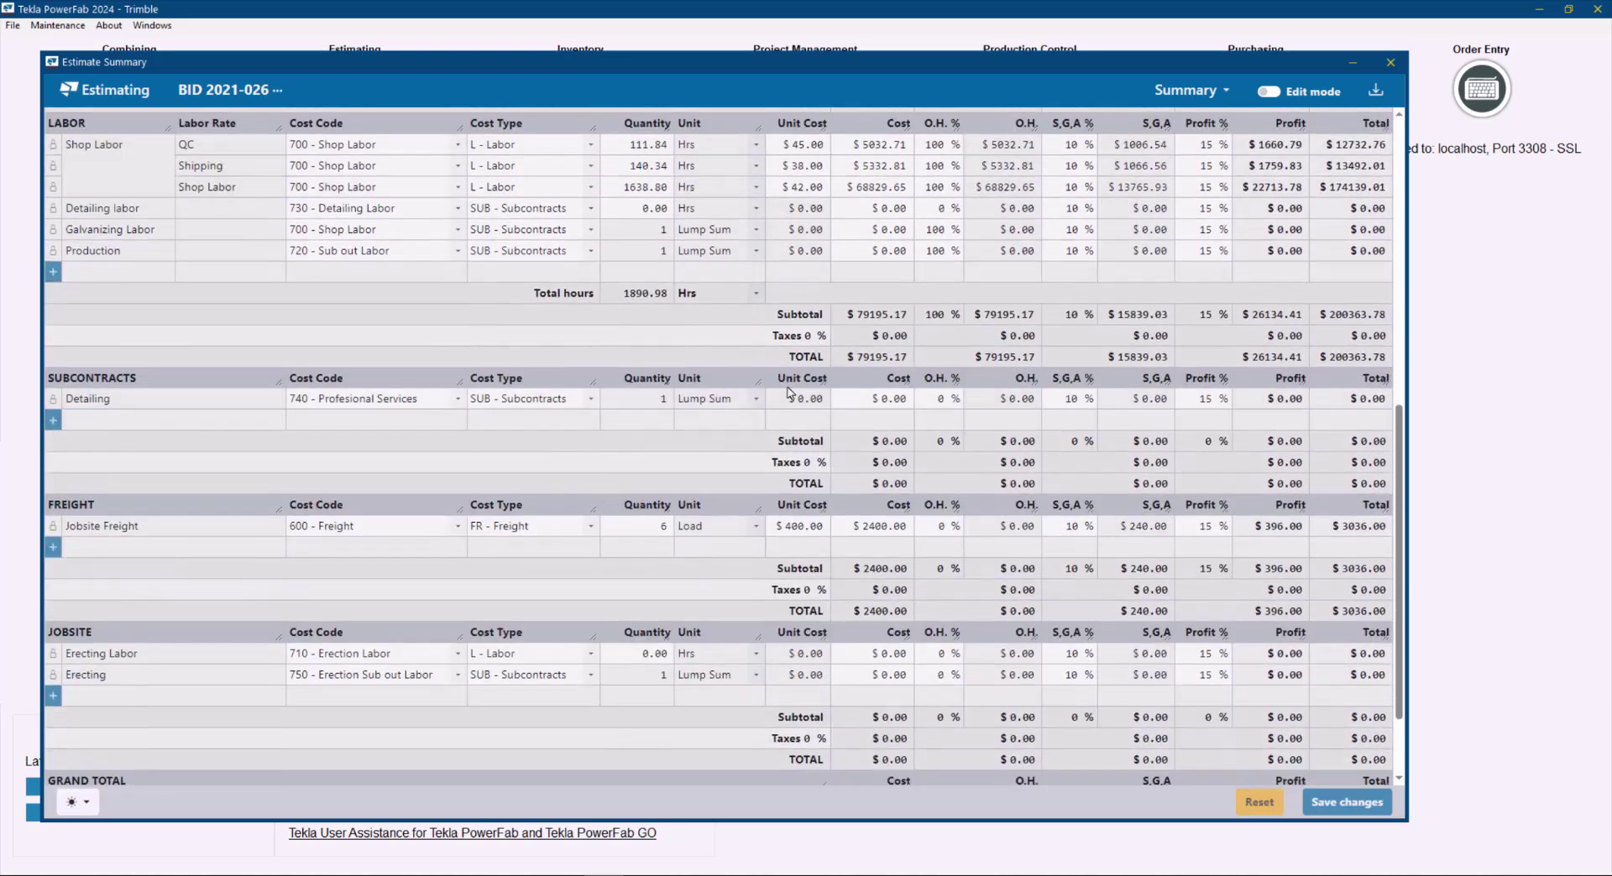
{"action": "left_click", "coordinate": [1270, 94]}
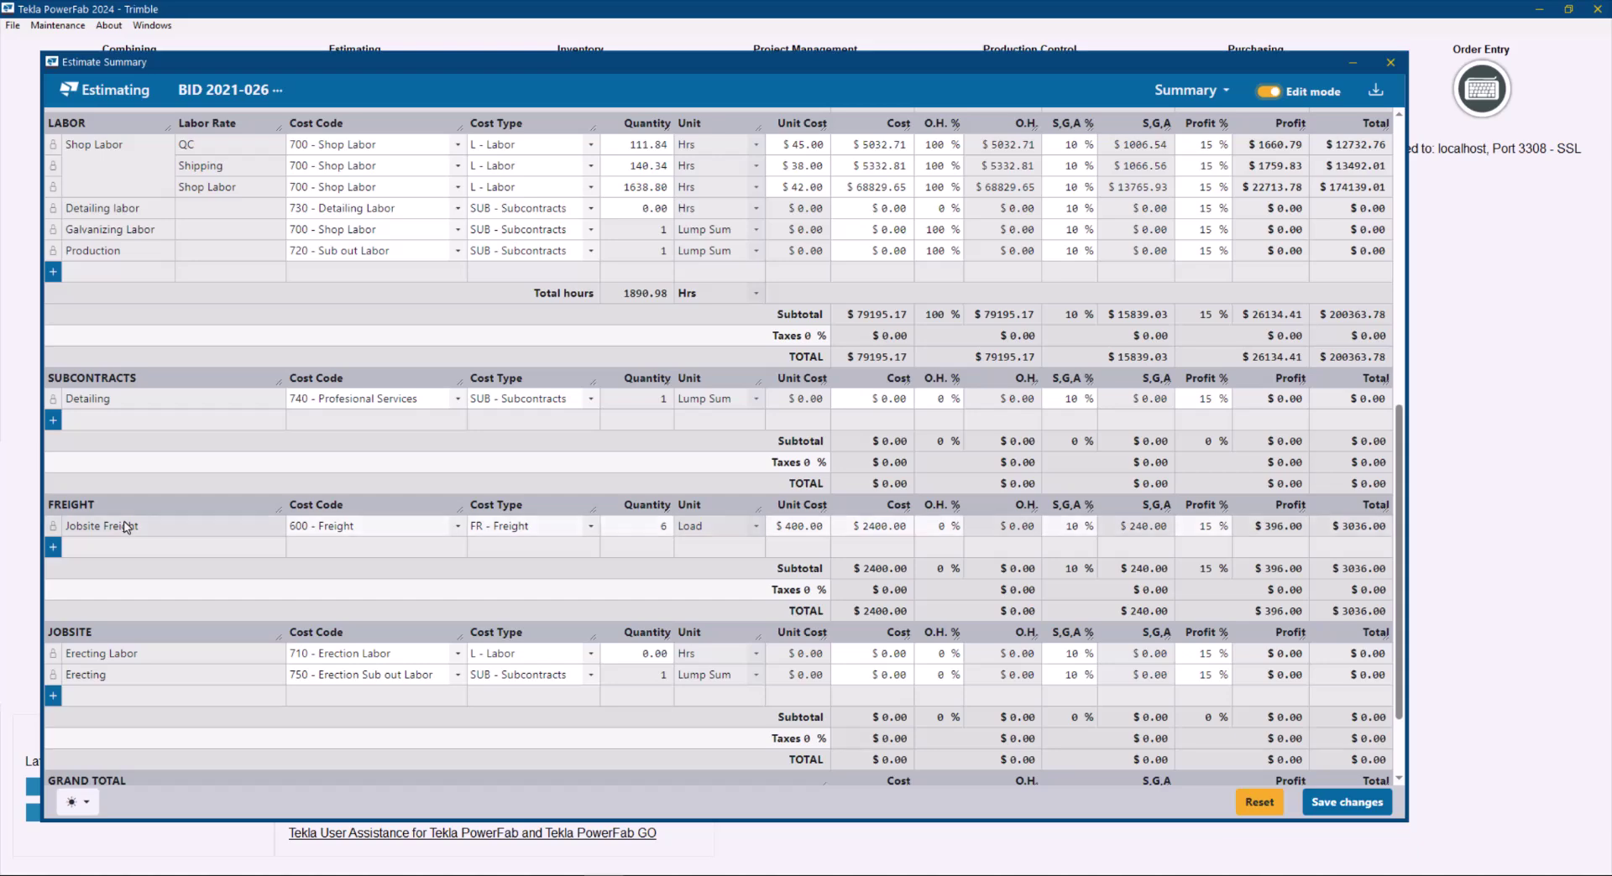
Step: Add a row to the Jobsite section and choose the standard item Crane Rental for it
{"action": "scroll", "coordinate": [124, 527], "scroll_direction": "down", "scroll_amount": 3}
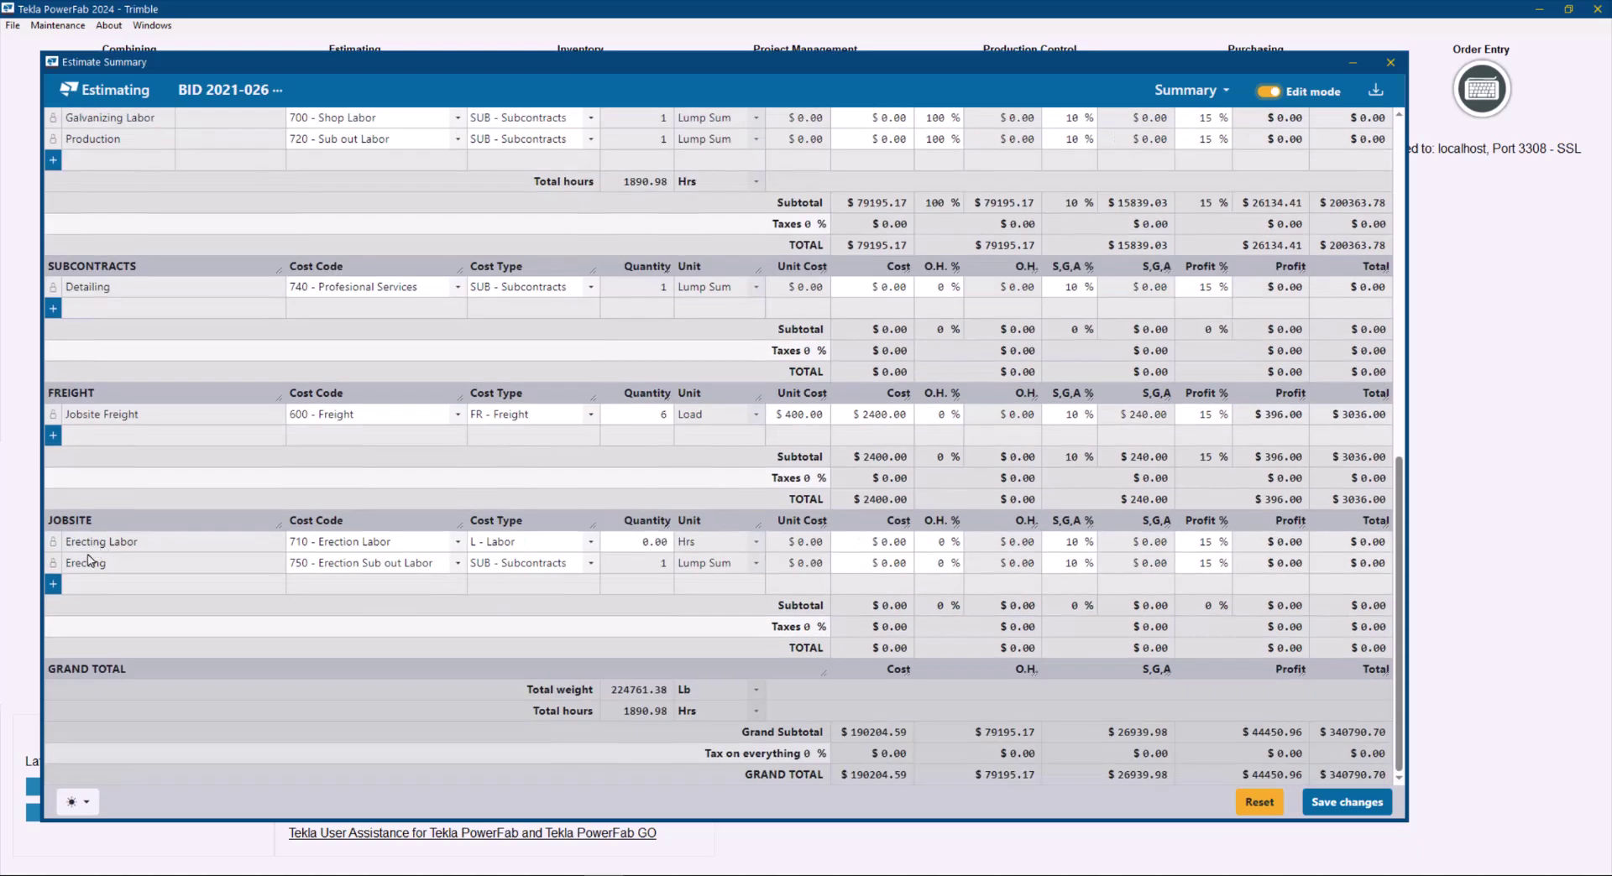
{"action": "left_click", "coordinate": [52, 585]}
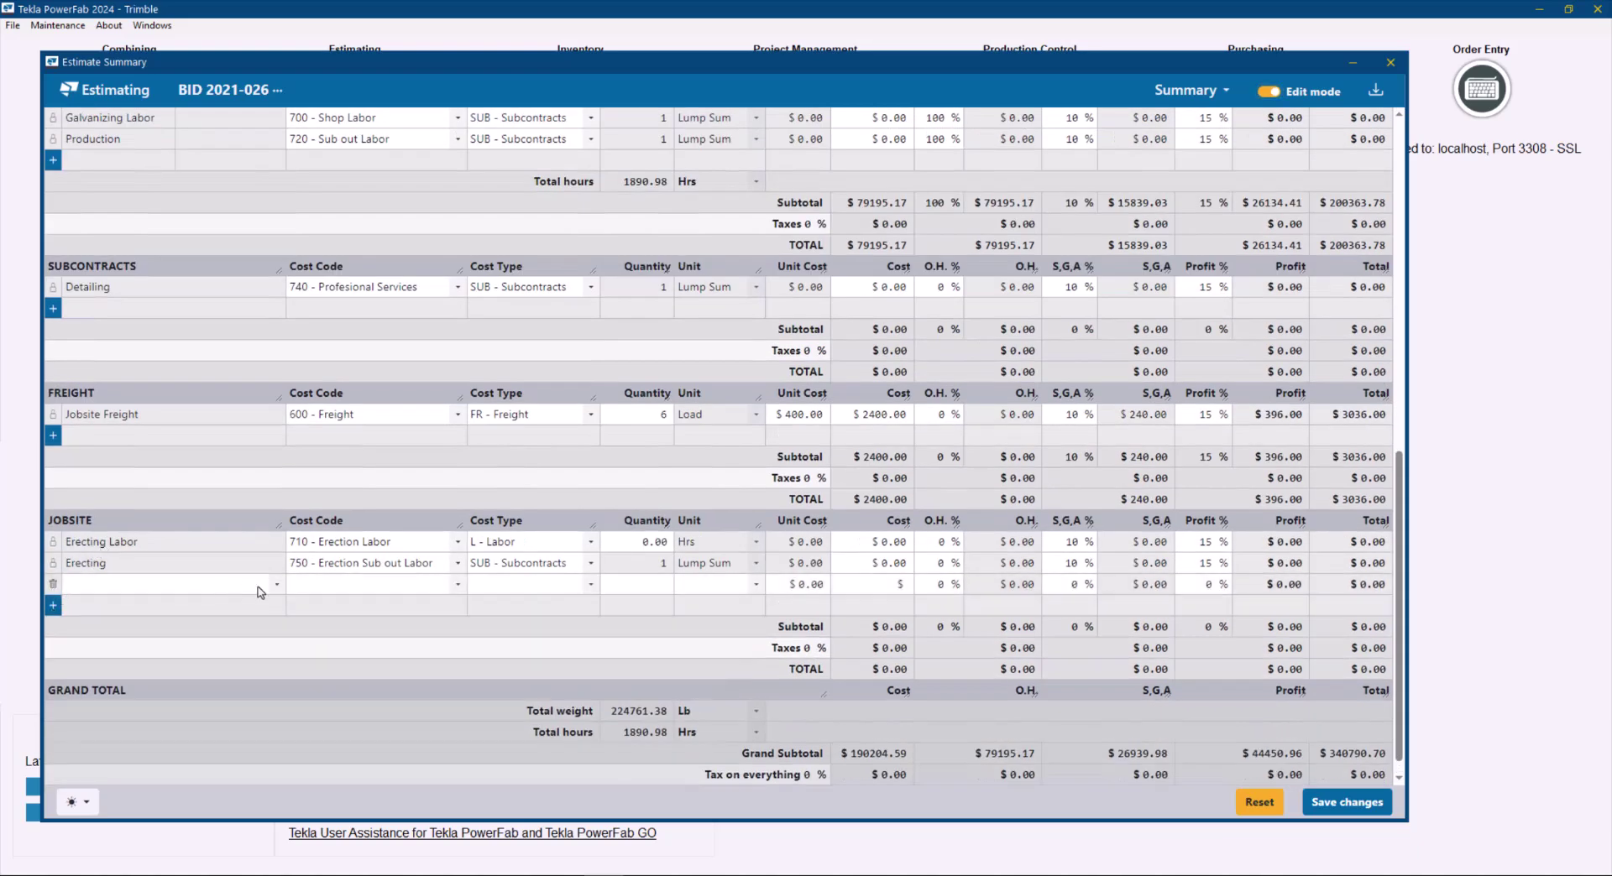
{"action": "left_click", "coordinate": [279, 592]}
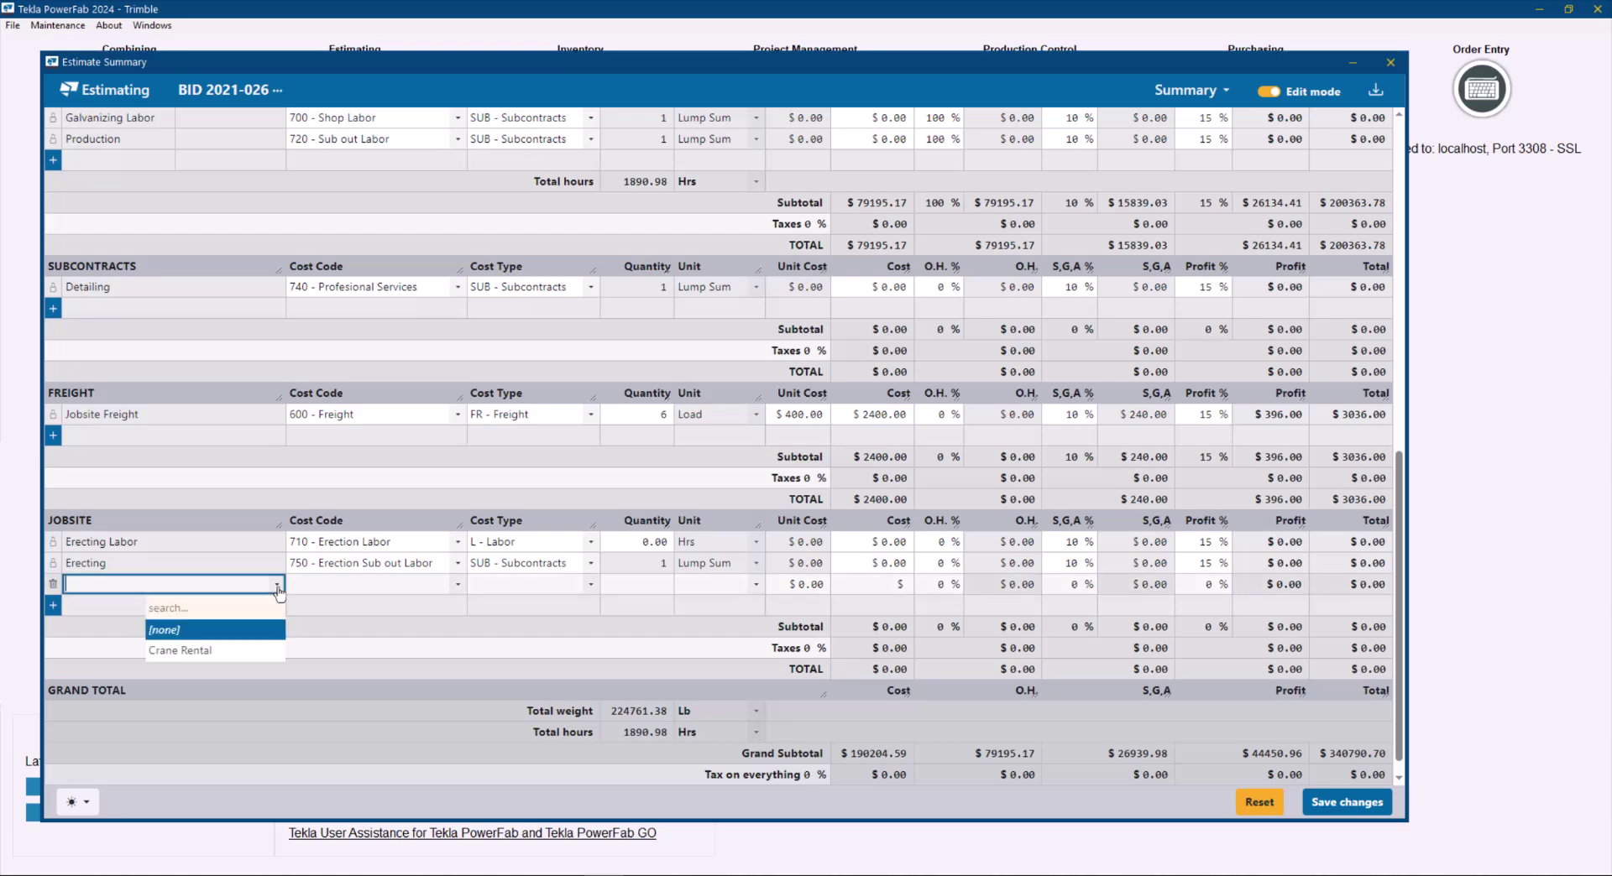
{"action": "left_click", "coordinate": [222, 651]}
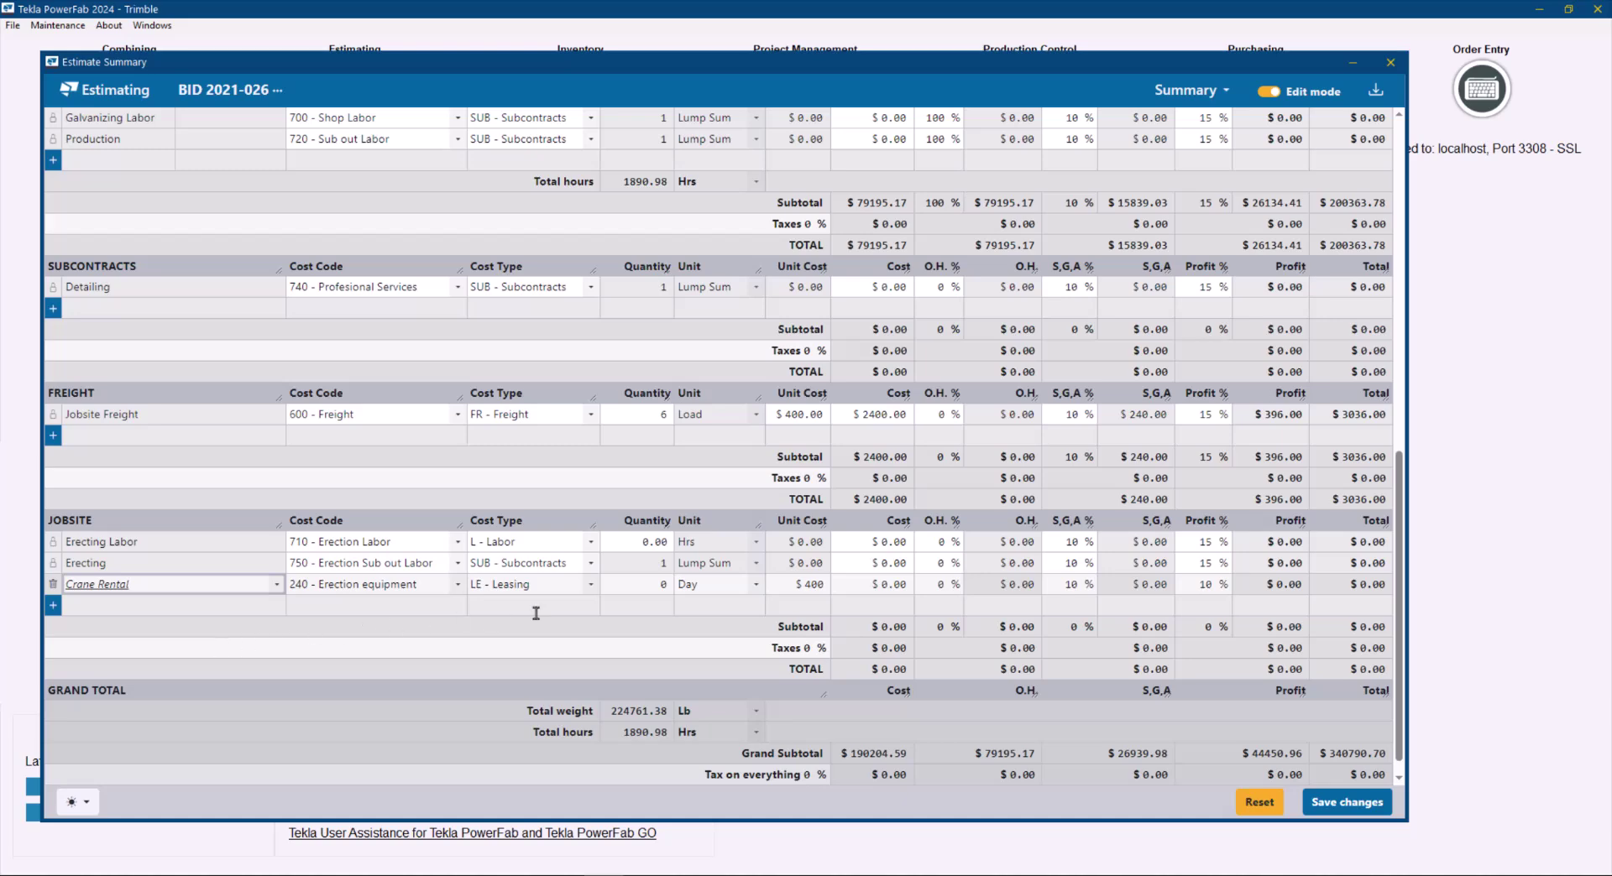
Step: Set the Crane Rental quantity to 10 days in the Jobsite section
{"action": "left_click", "coordinate": [821, 584]}
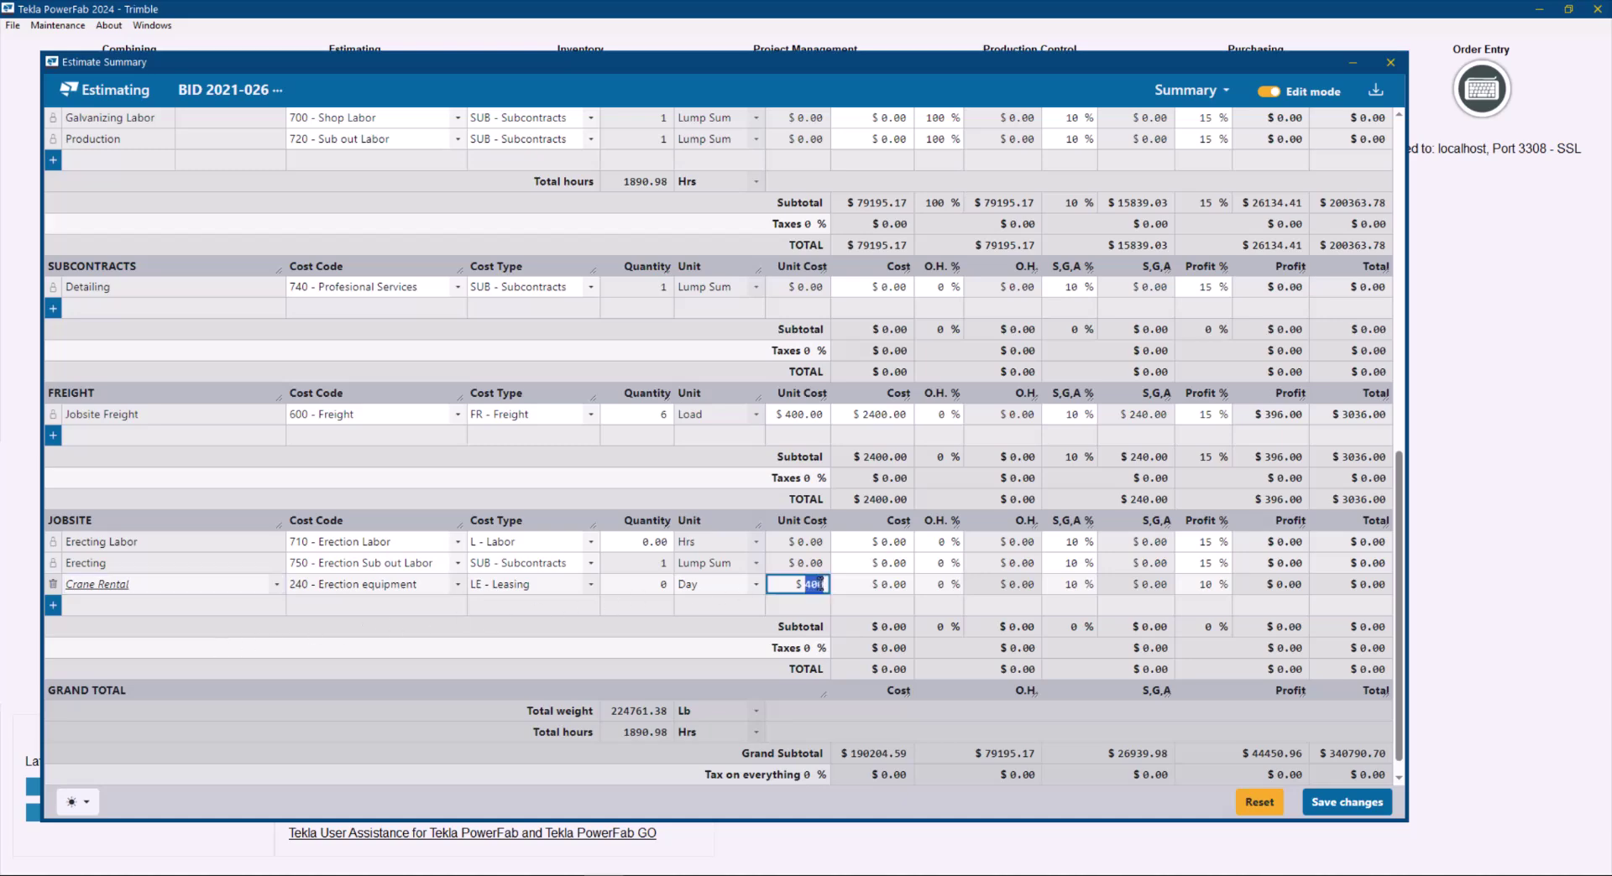
{"action": "left_click", "coordinate": [664, 585]}
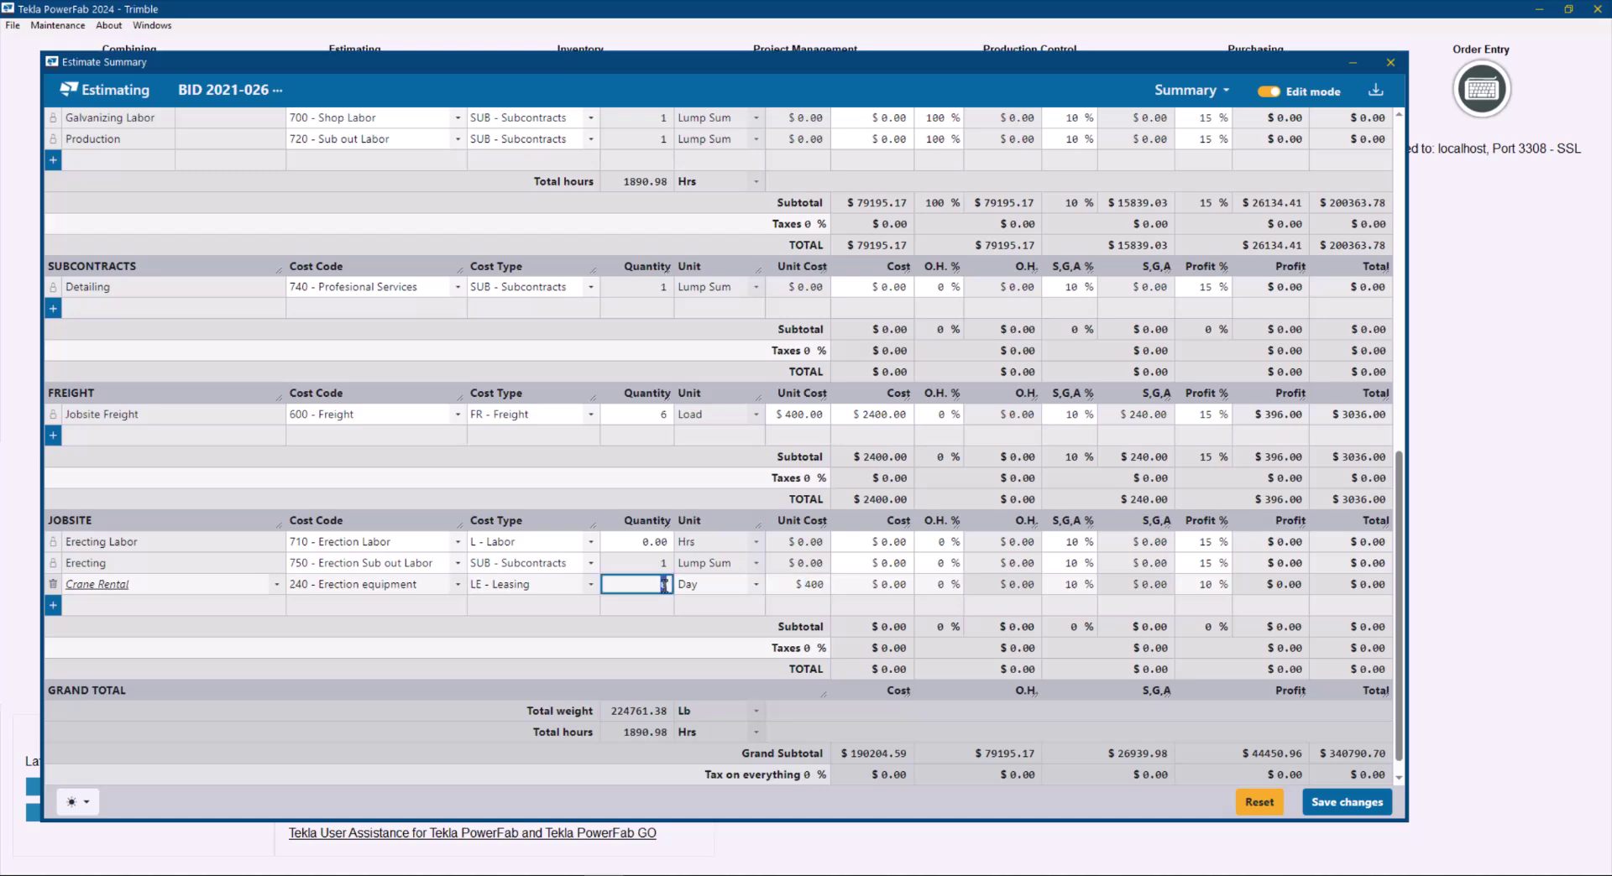
{"action": "type", "text": "10"}
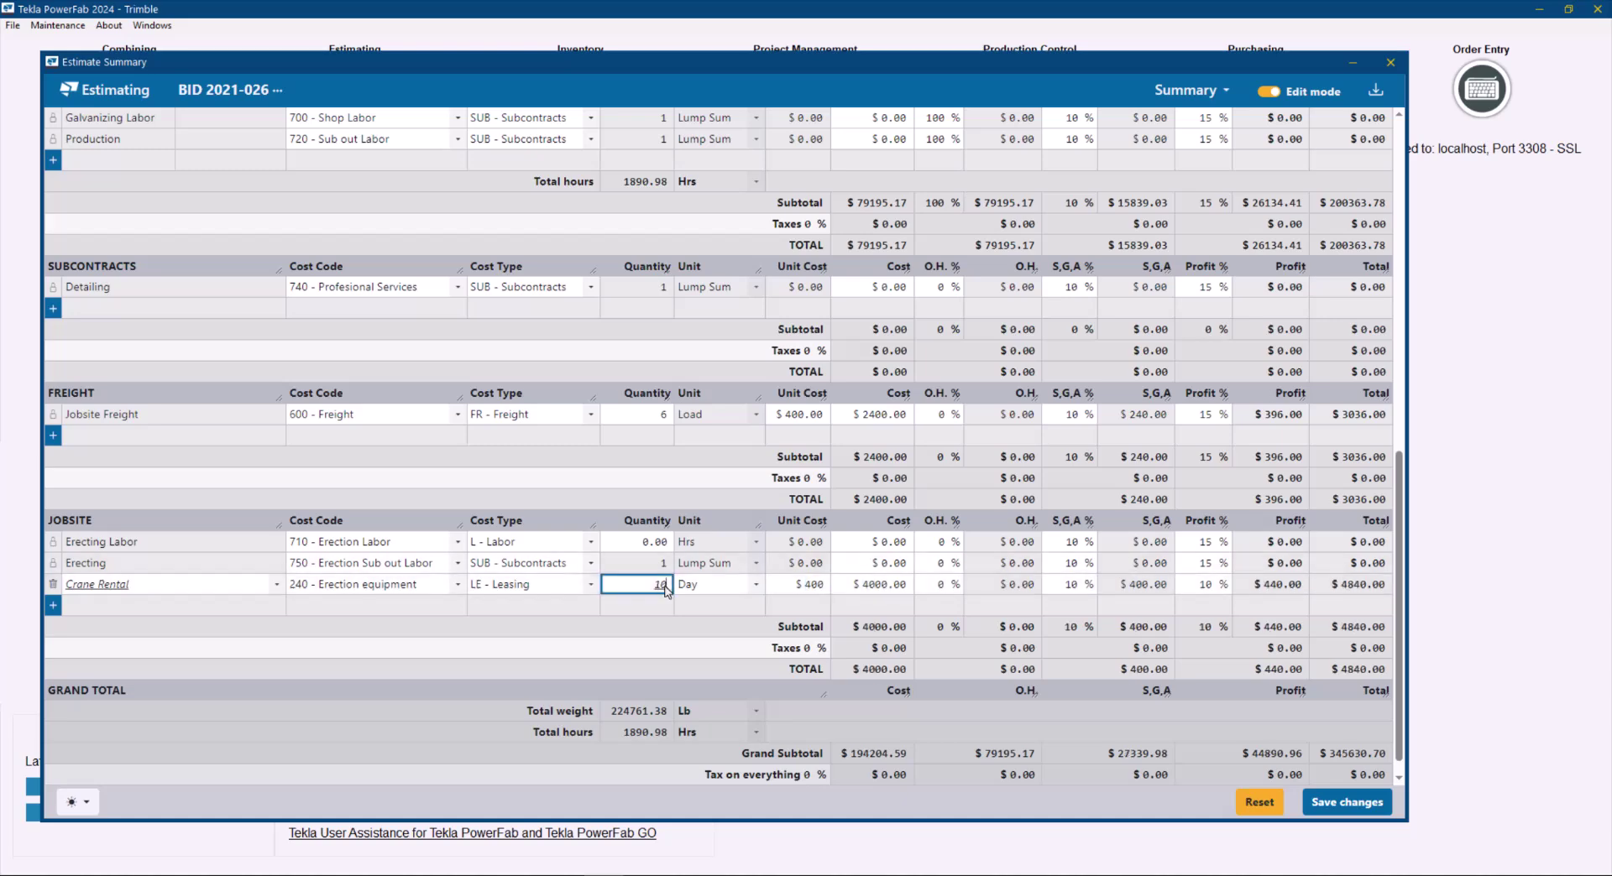
{"action": "left_click", "coordinate": [642, 480]}
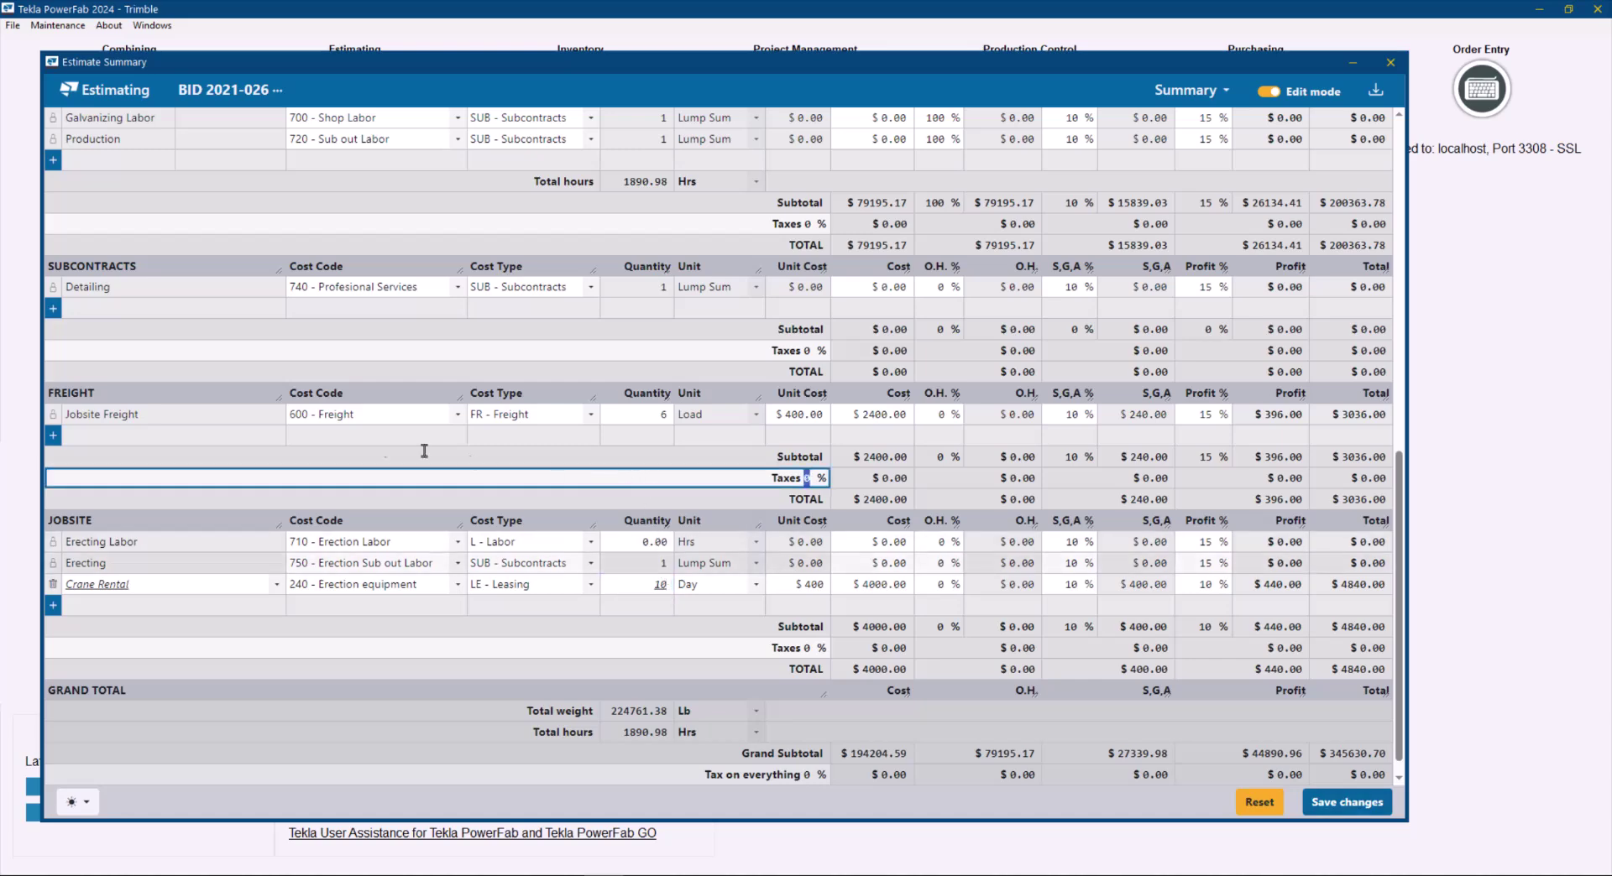
Step: Add the standard item Powder Coating to the Coating section with a quantity of 2500 SqFt
{"action": "scroll", "coordinate": [214, 427], "scroll_direction": "up", "scroll_amount": 3}
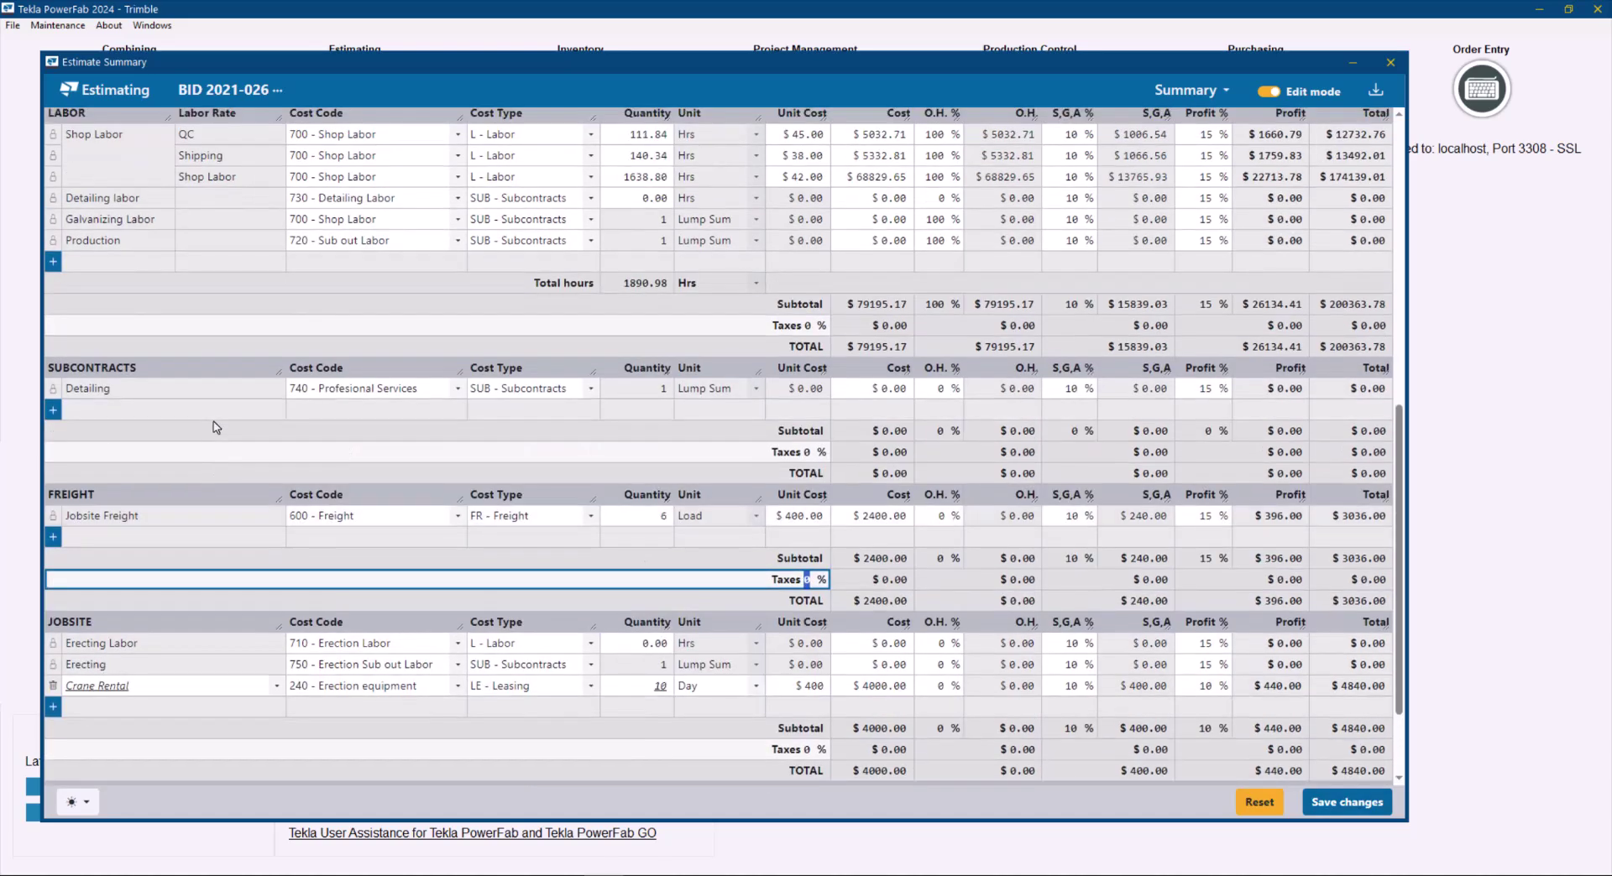
{"action": "scroll", "coordinate": [168, 470], "scroll_direction": "up", "scroll_amount": 5}
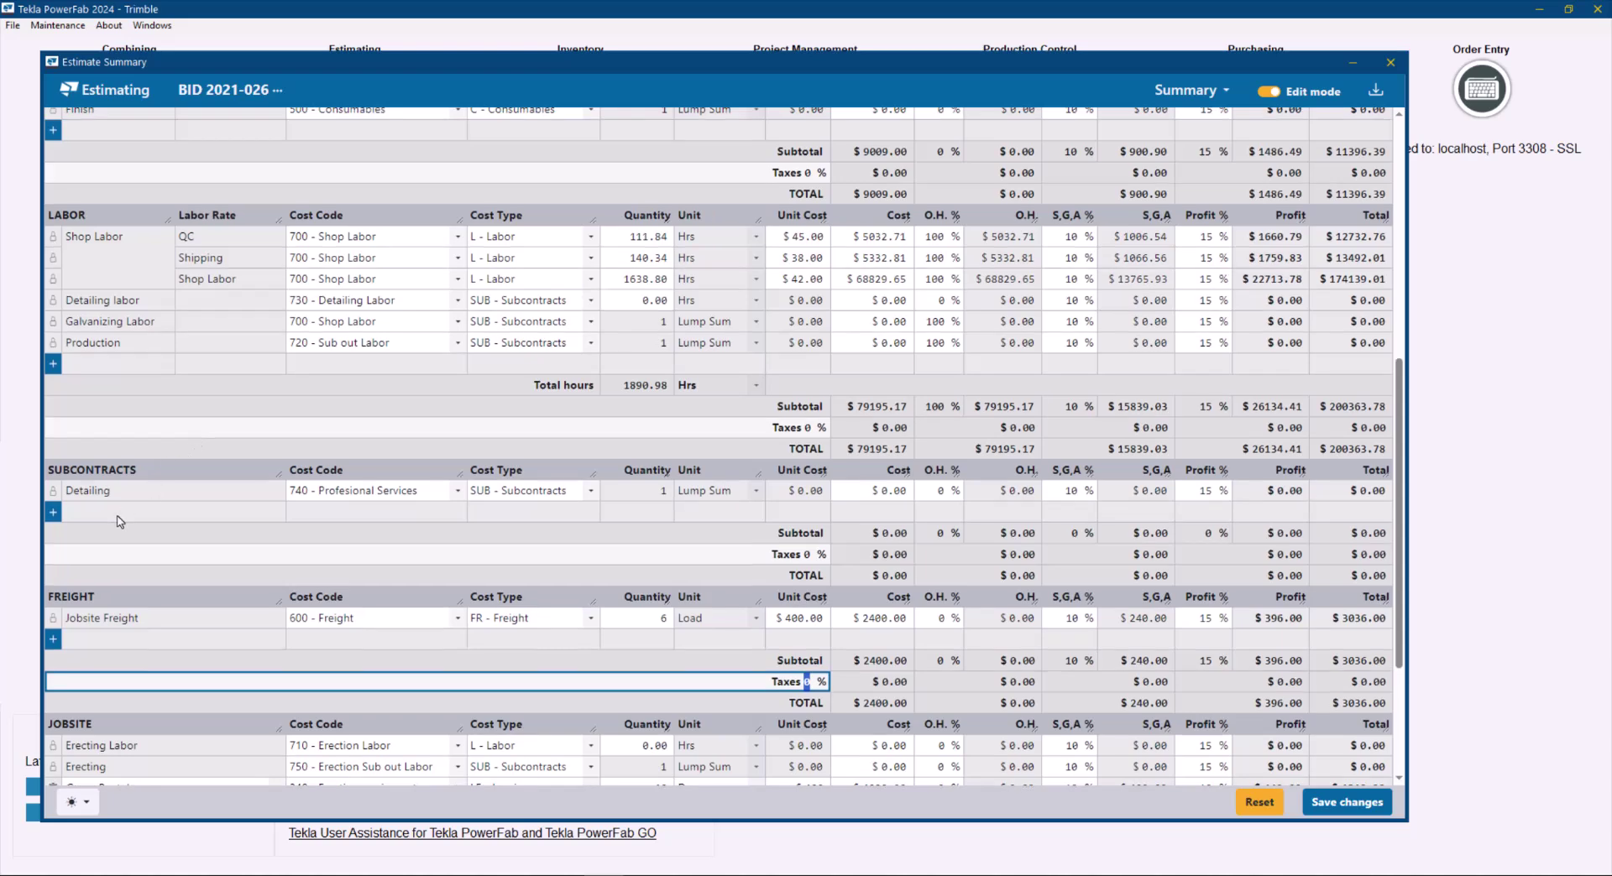
{"action": "scroll", "coordinate": [118, 522], "scroll_direction": "up", "scroll_amount": 1}
{"action": "scroll", "coordinate": [118, 521], "scroll_direction": "up", "scroll_amount": 8}
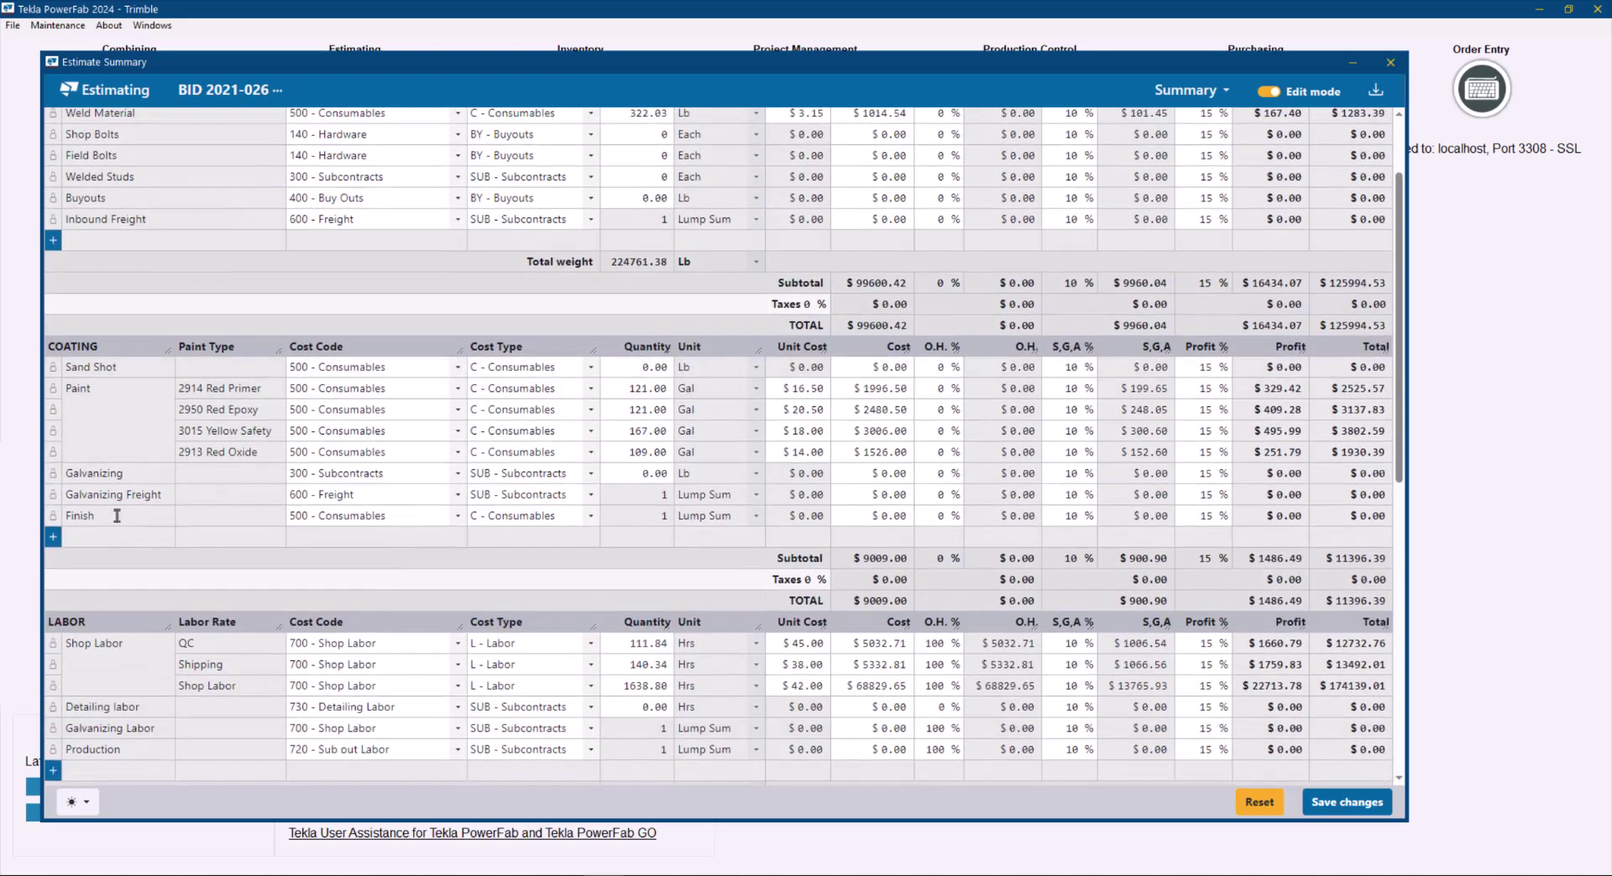
{"action": "left_click", "coordinate": [55, 540]}
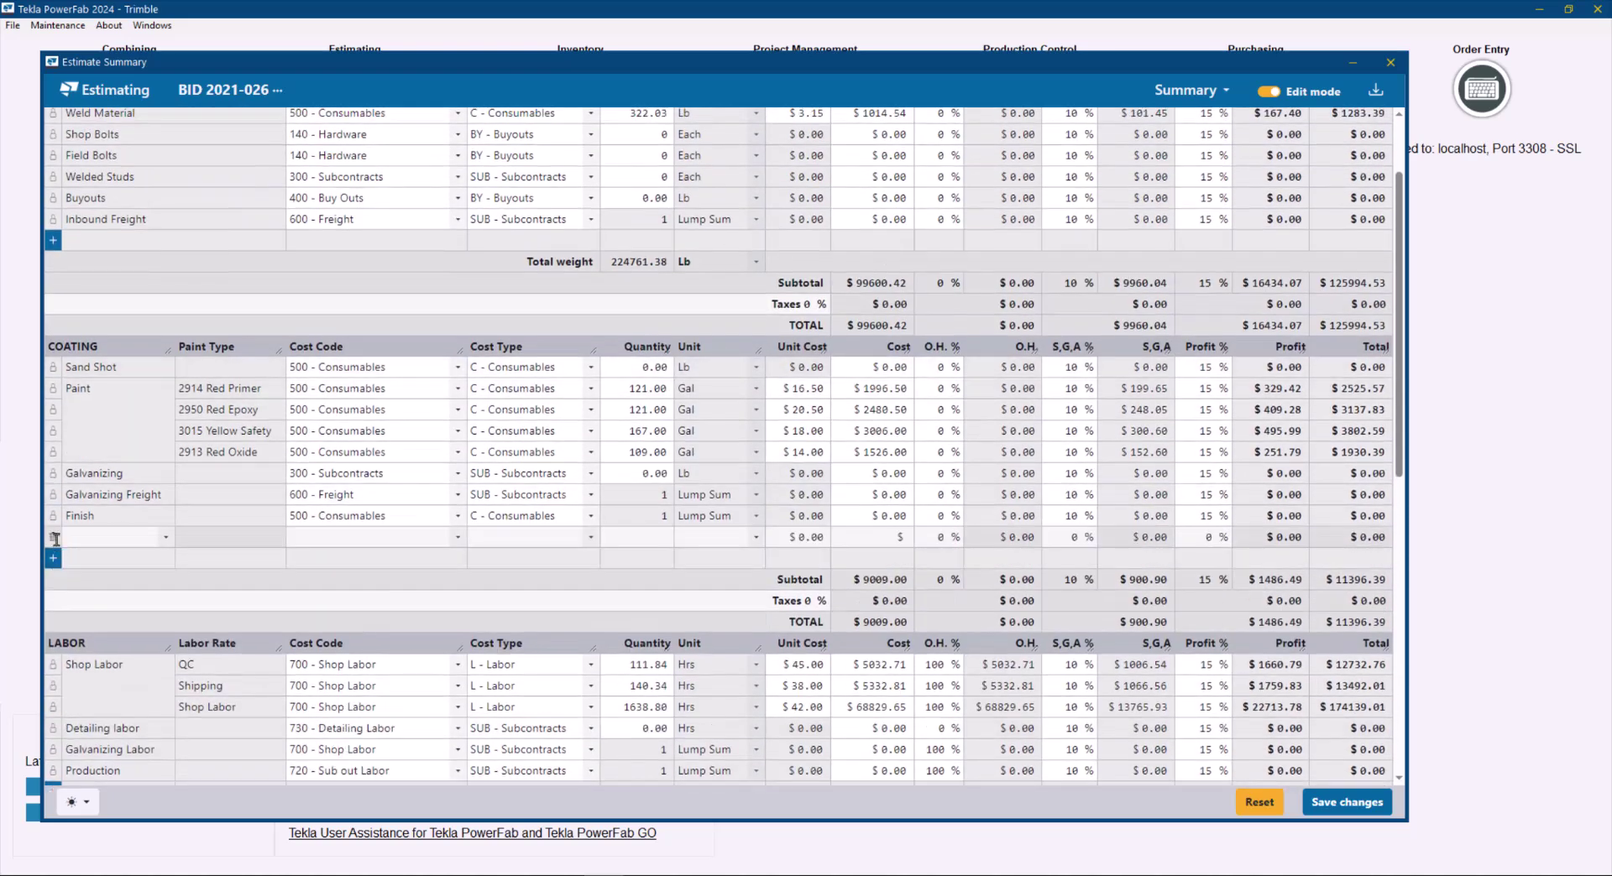
{"action": "left_click", "coordinate": [165, 542]}
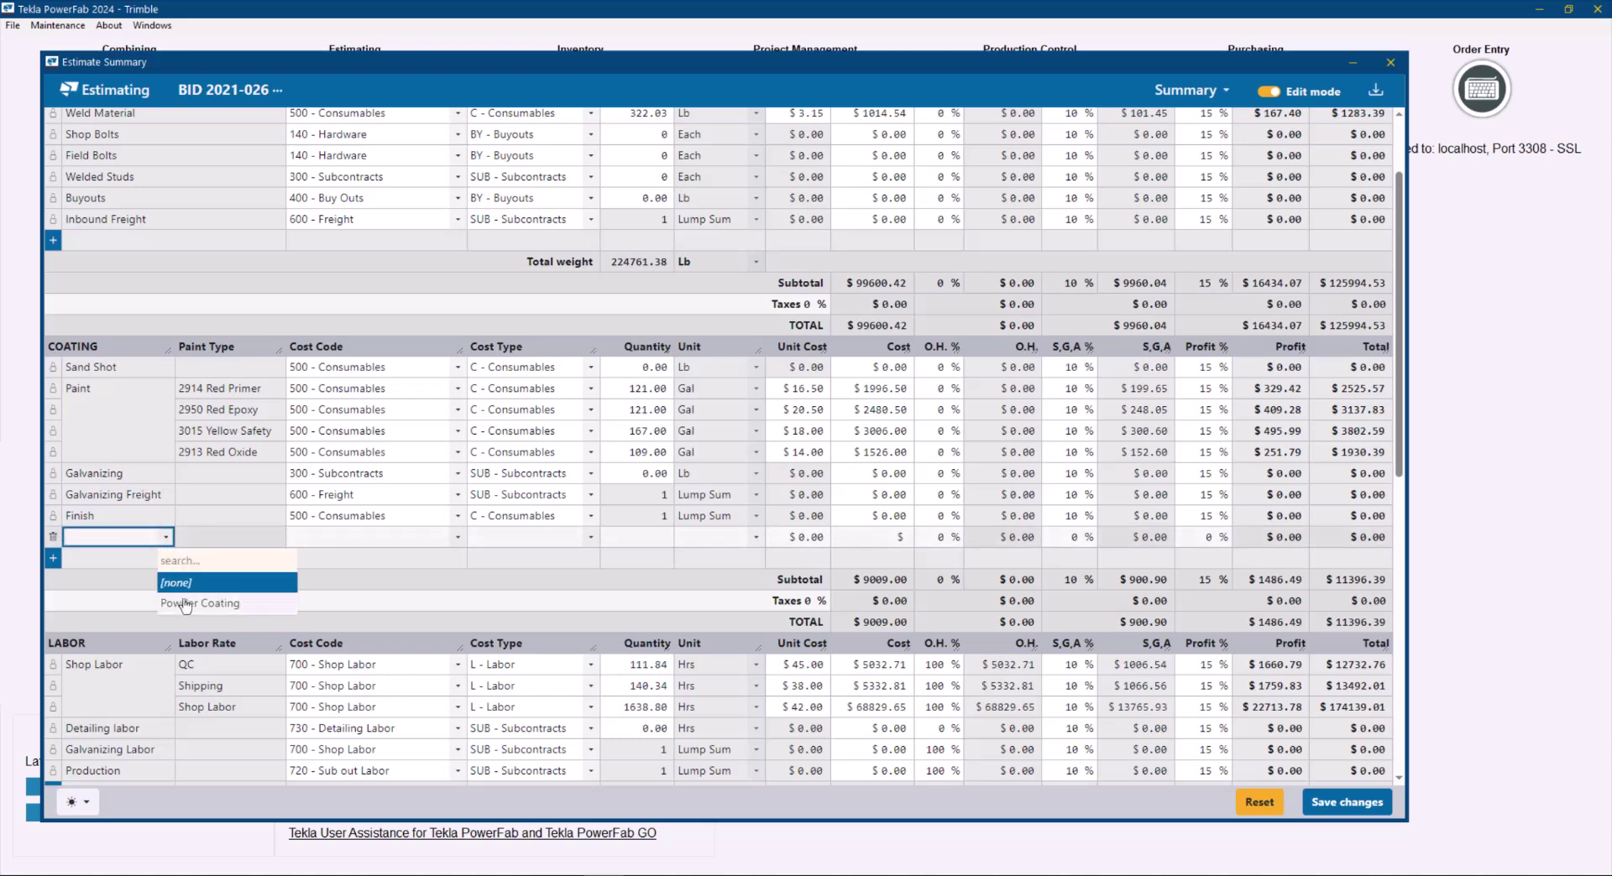
{"action": "left_click", "coordinate": [202, 603]}
{"action": "left_click", "coordinate": [632, 537]}
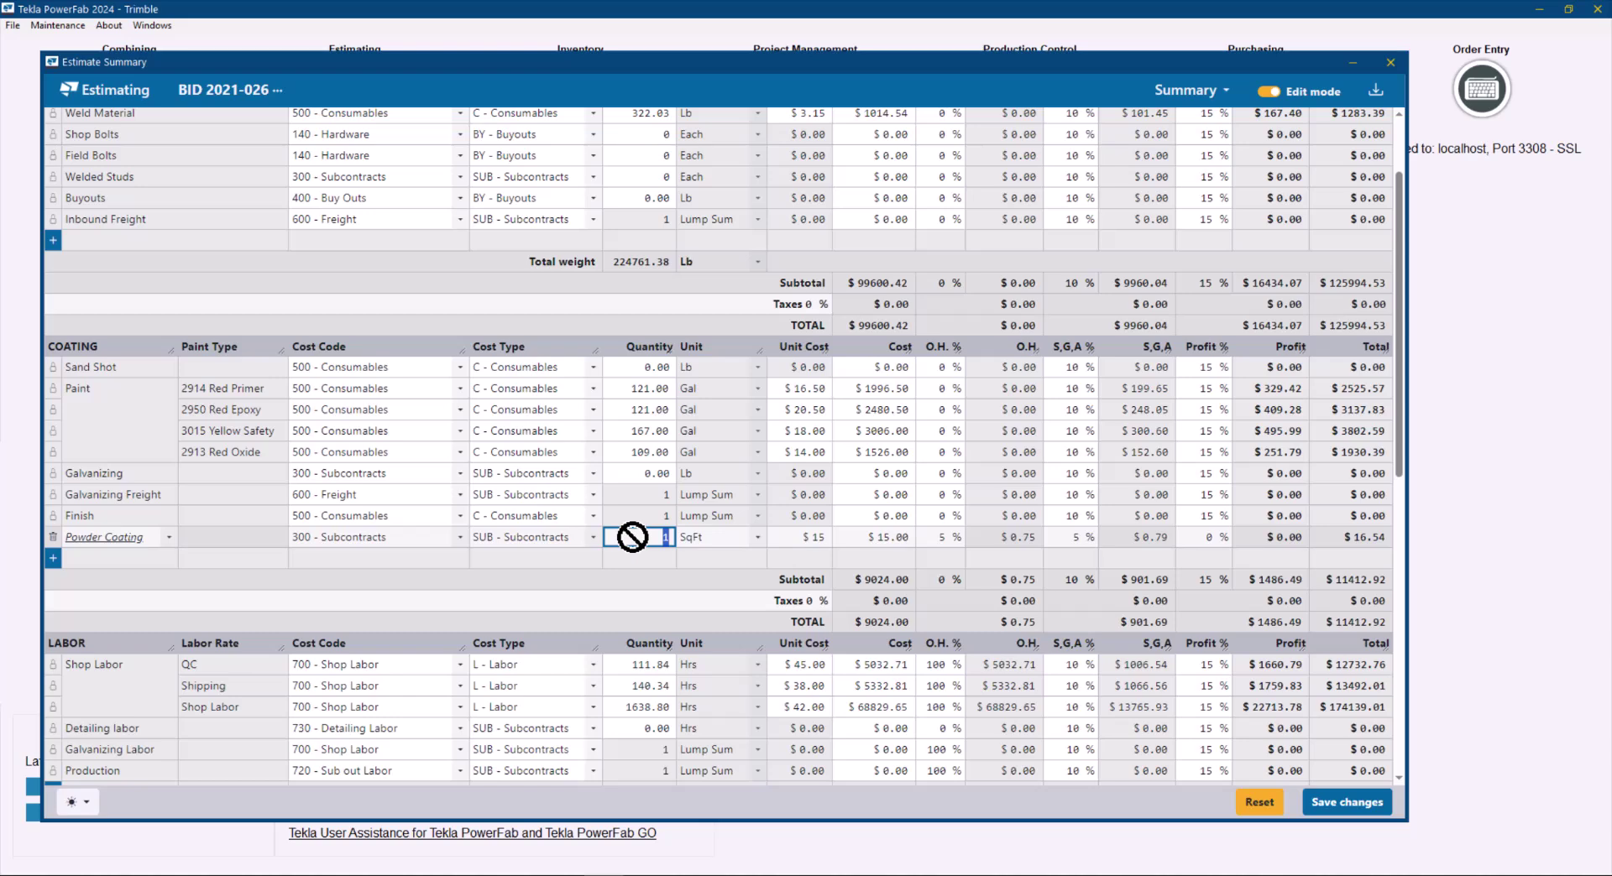
{"action": "type", "text": "2500"}
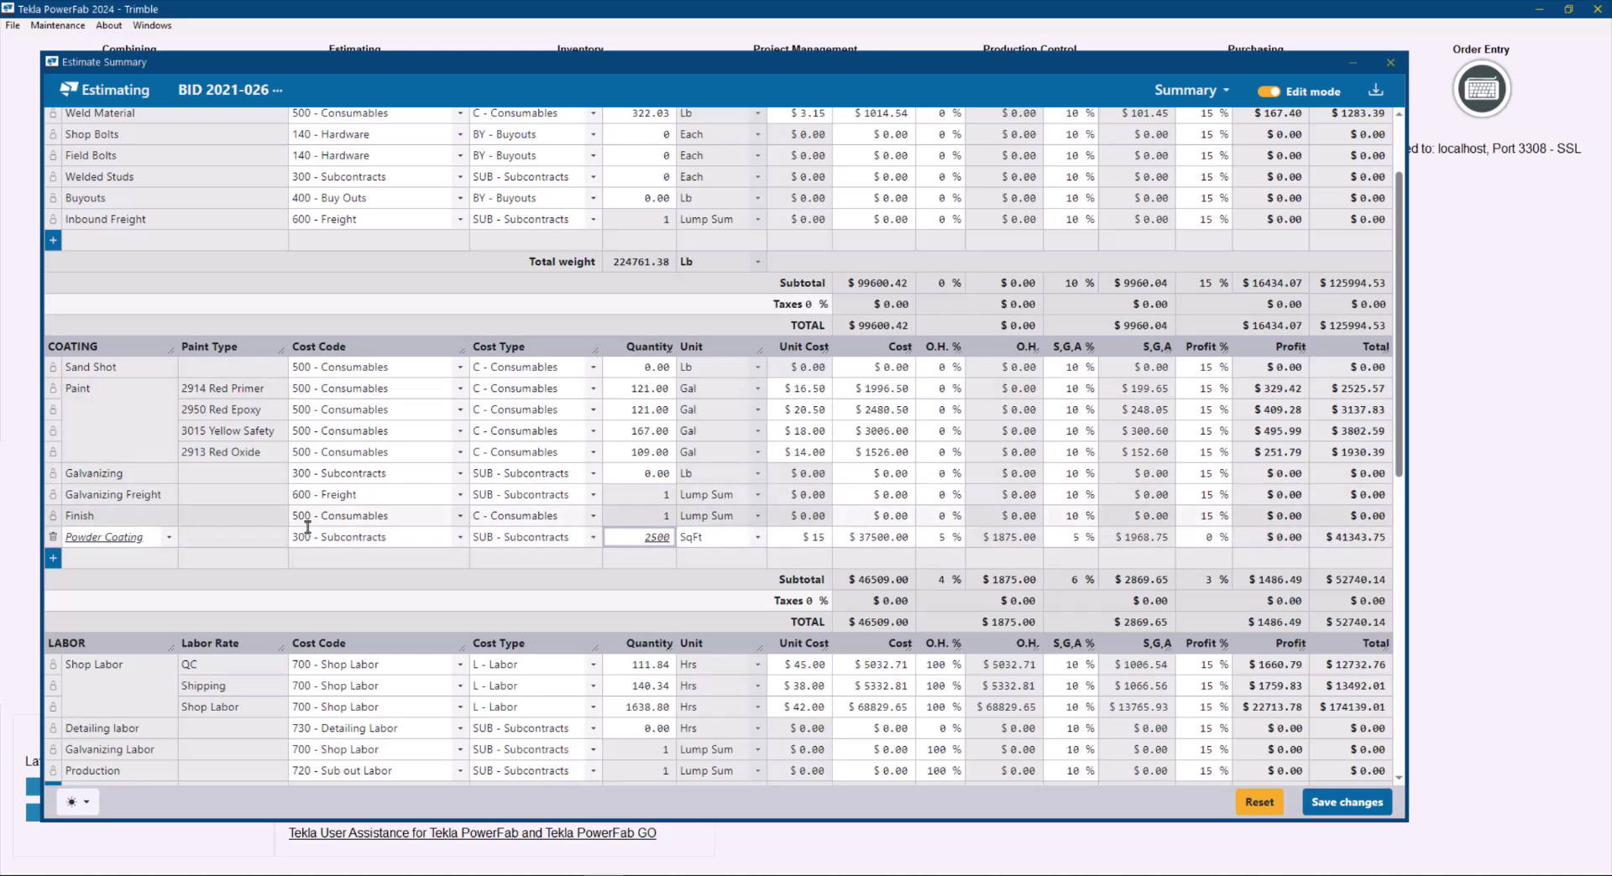
Step: Add a row to the Materials section and name it Bollards as a custom item
{"action": "scroll", "coordinate": [307, 526], "scroll_direction": "down", "scroll_amount": 3}
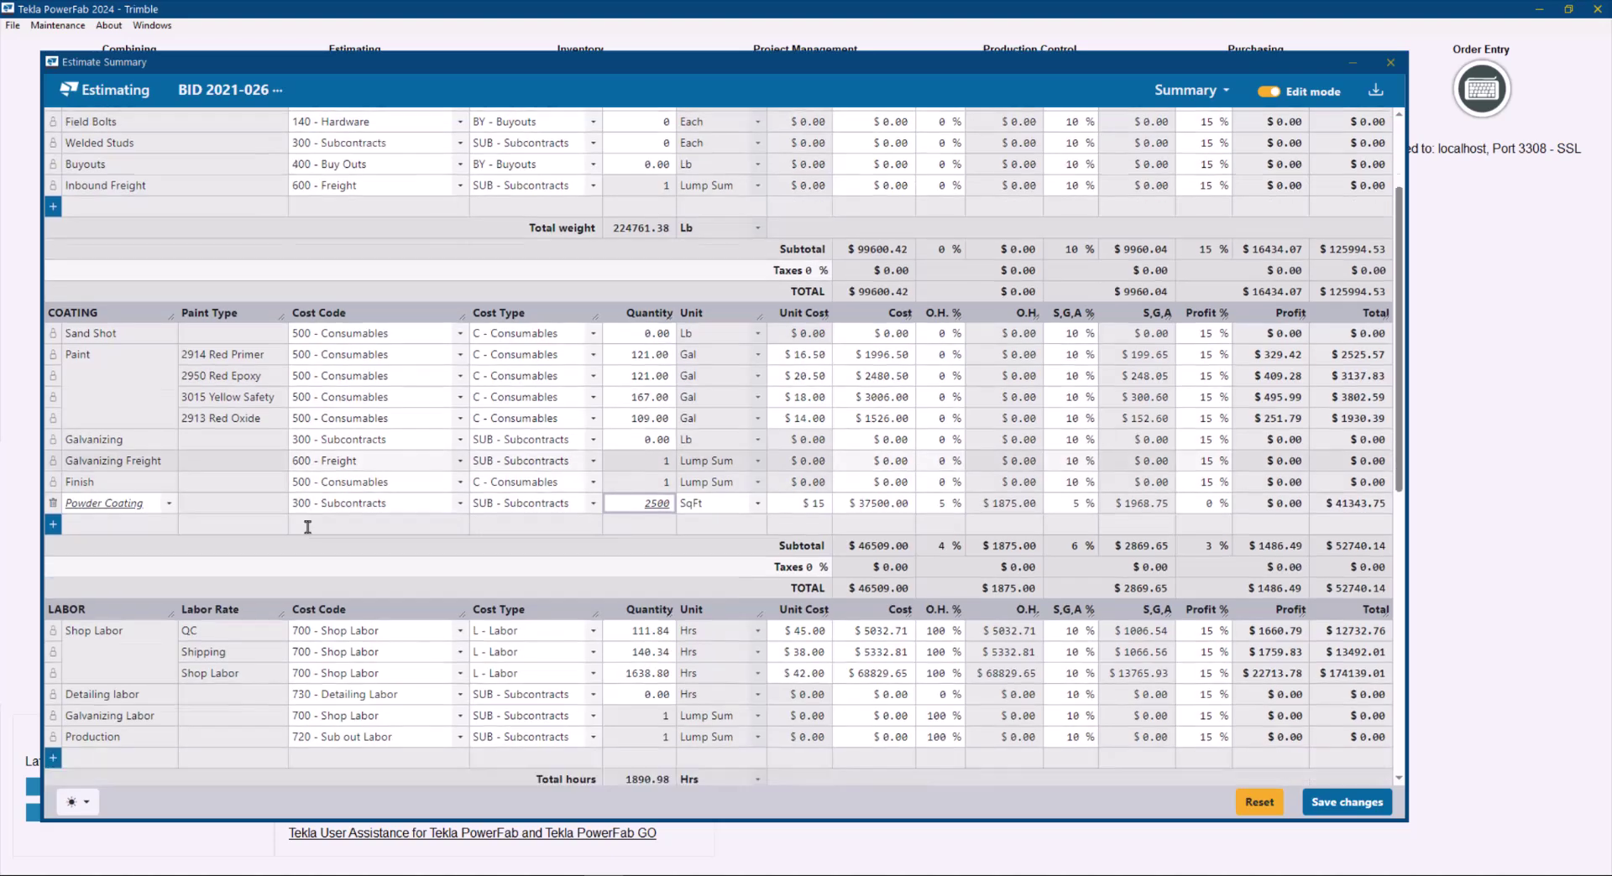
{"action": "scroll", "coordinate": [307, 526], "scroll_direction": "up", "scroll_amount": 4}
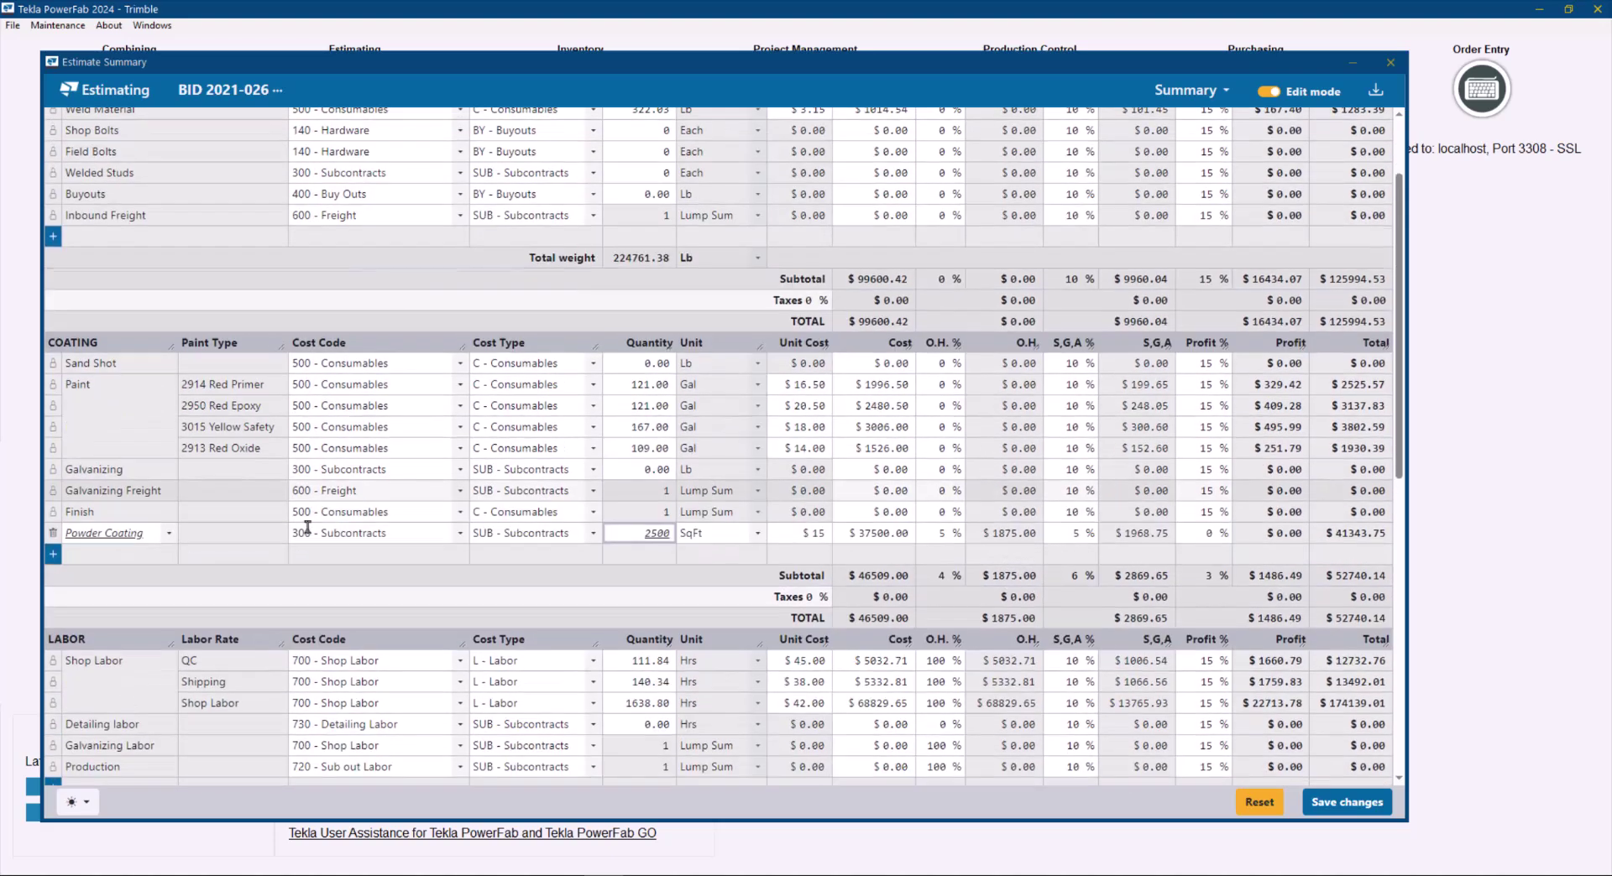
{"action": "scroll", "coordinate": [308, 527], "scroll_direction": "down", "scroll_amount": 8}
{"action": "scroll", "coordinate": [307, 527], "scroll_direction": "up", "scroll_amount": 8}
{"action": "scroll", "coordinate": [308, 527], "scroll_direction": "up", "scroll_amount": 3}
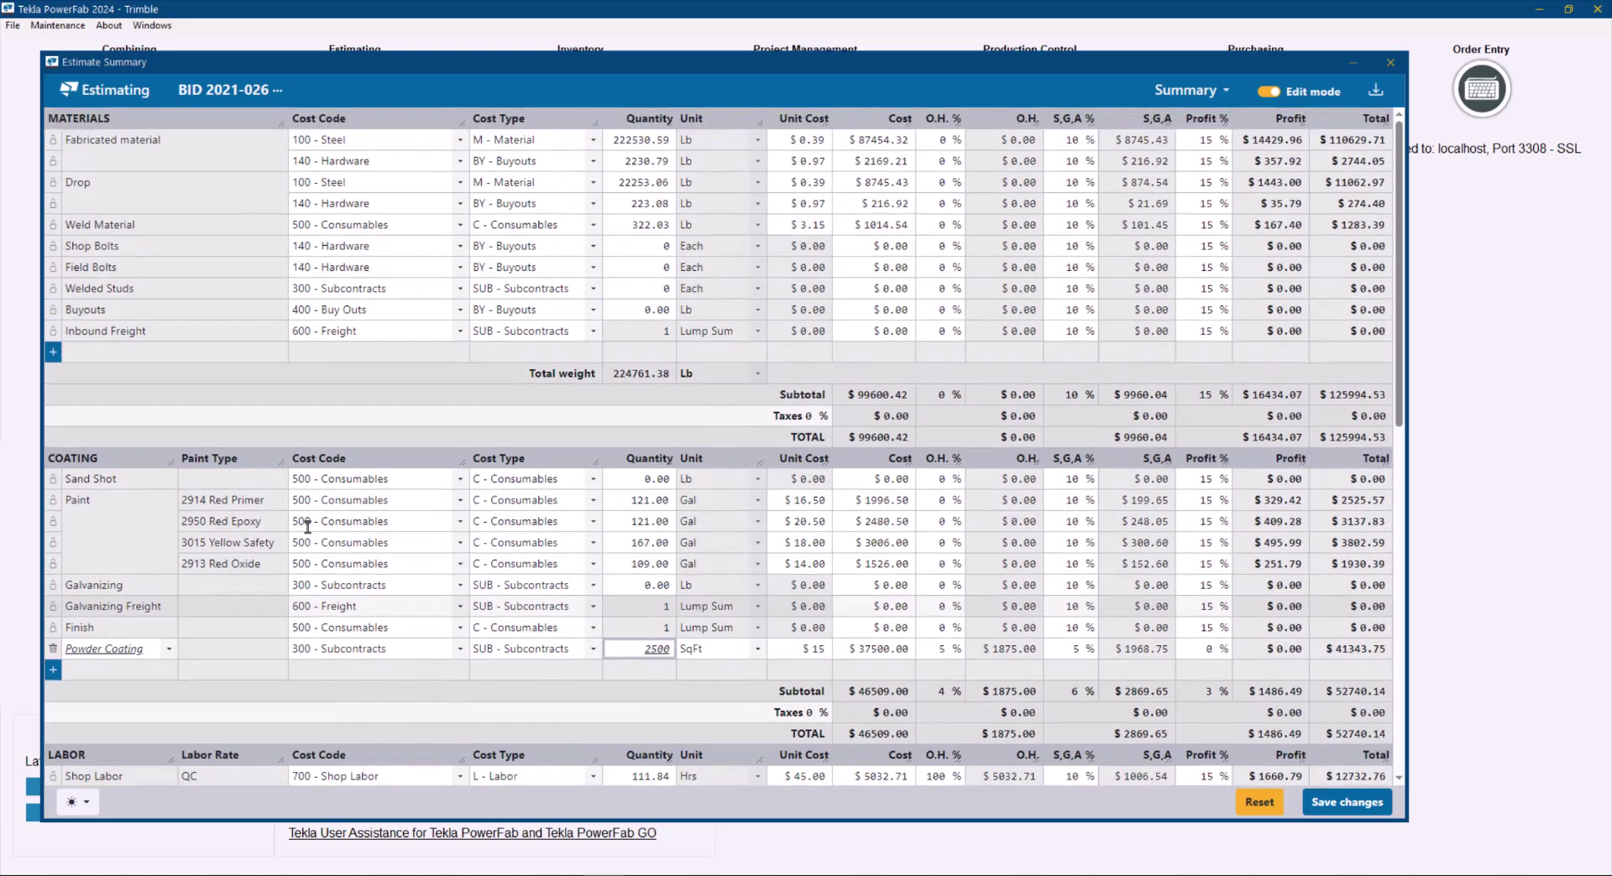
{"action": "left_click", "coordinate": [54, 352]}
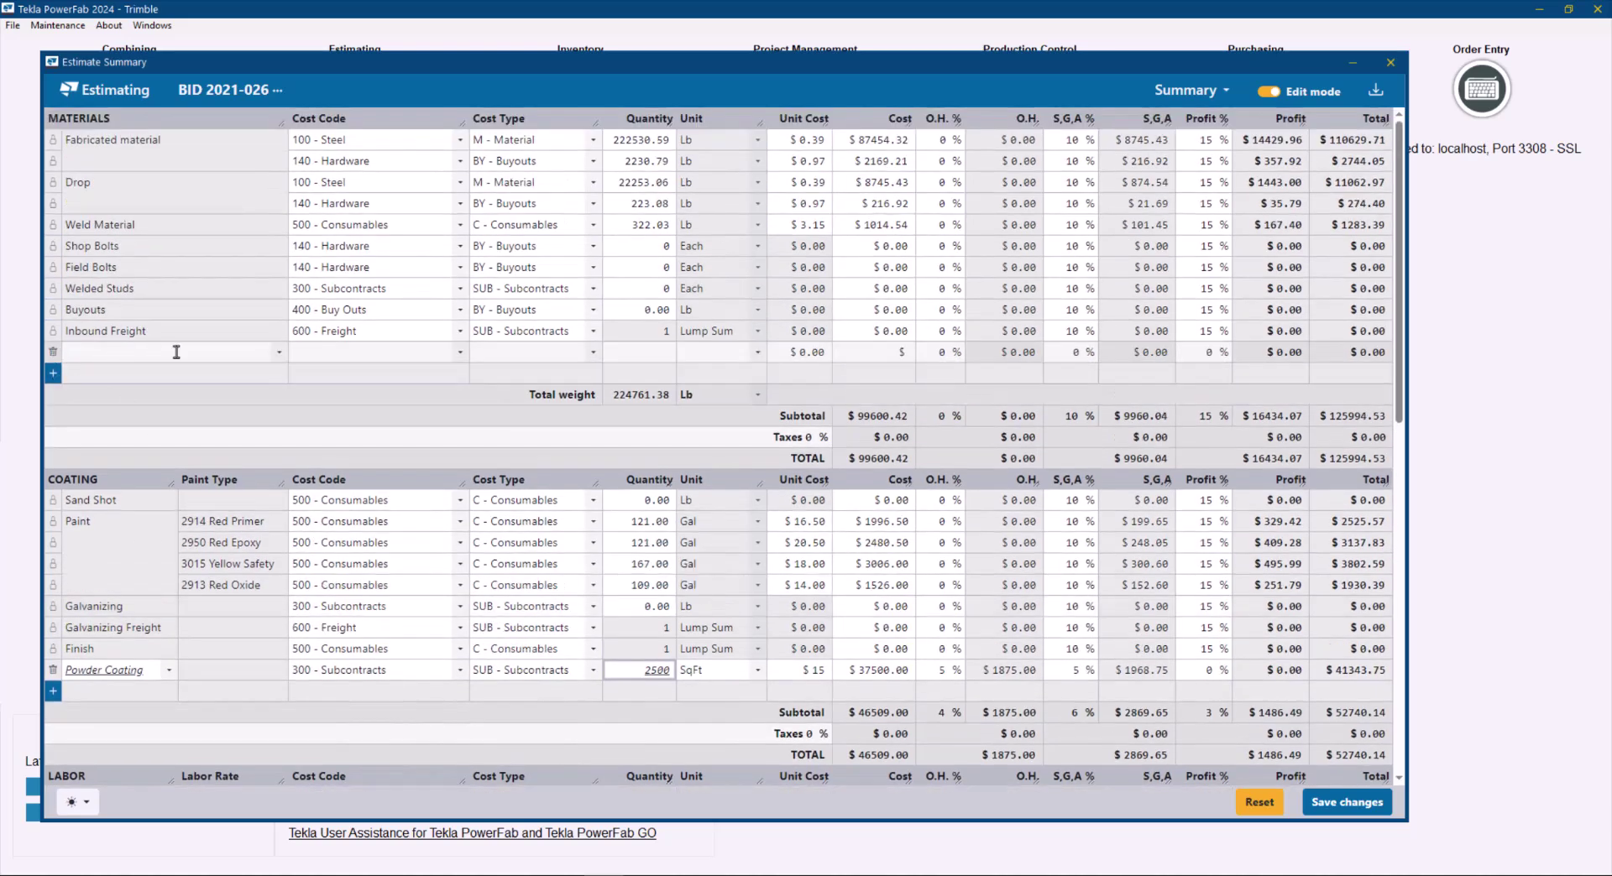
{"action": "left_click", "coordinate": [281, 356]}
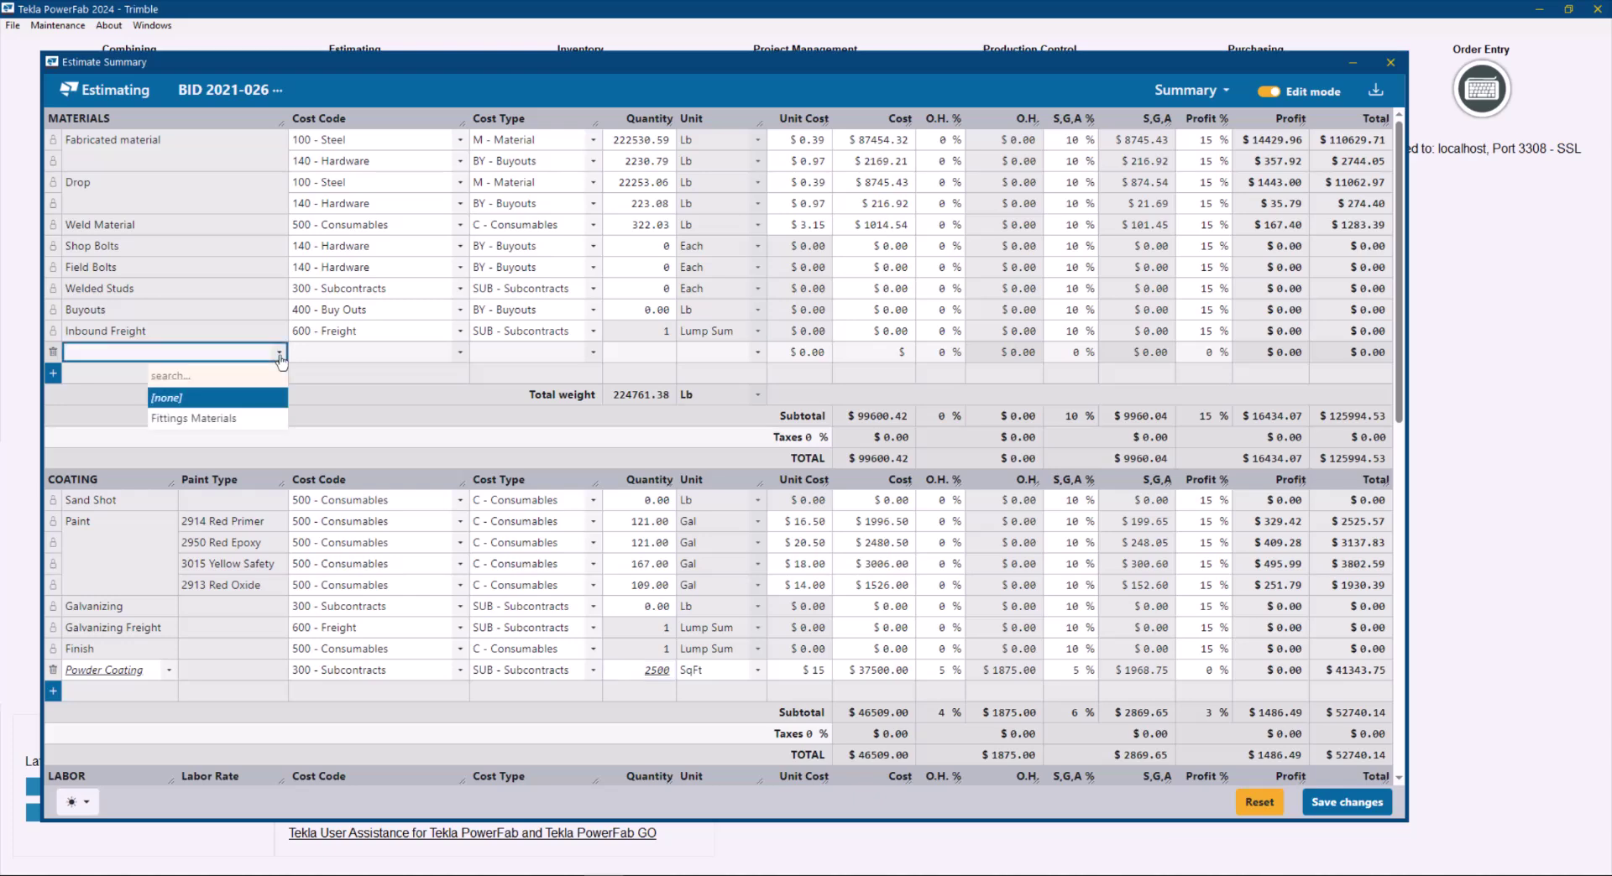
{"action": "left_click", "coordinate": [212, 347]}
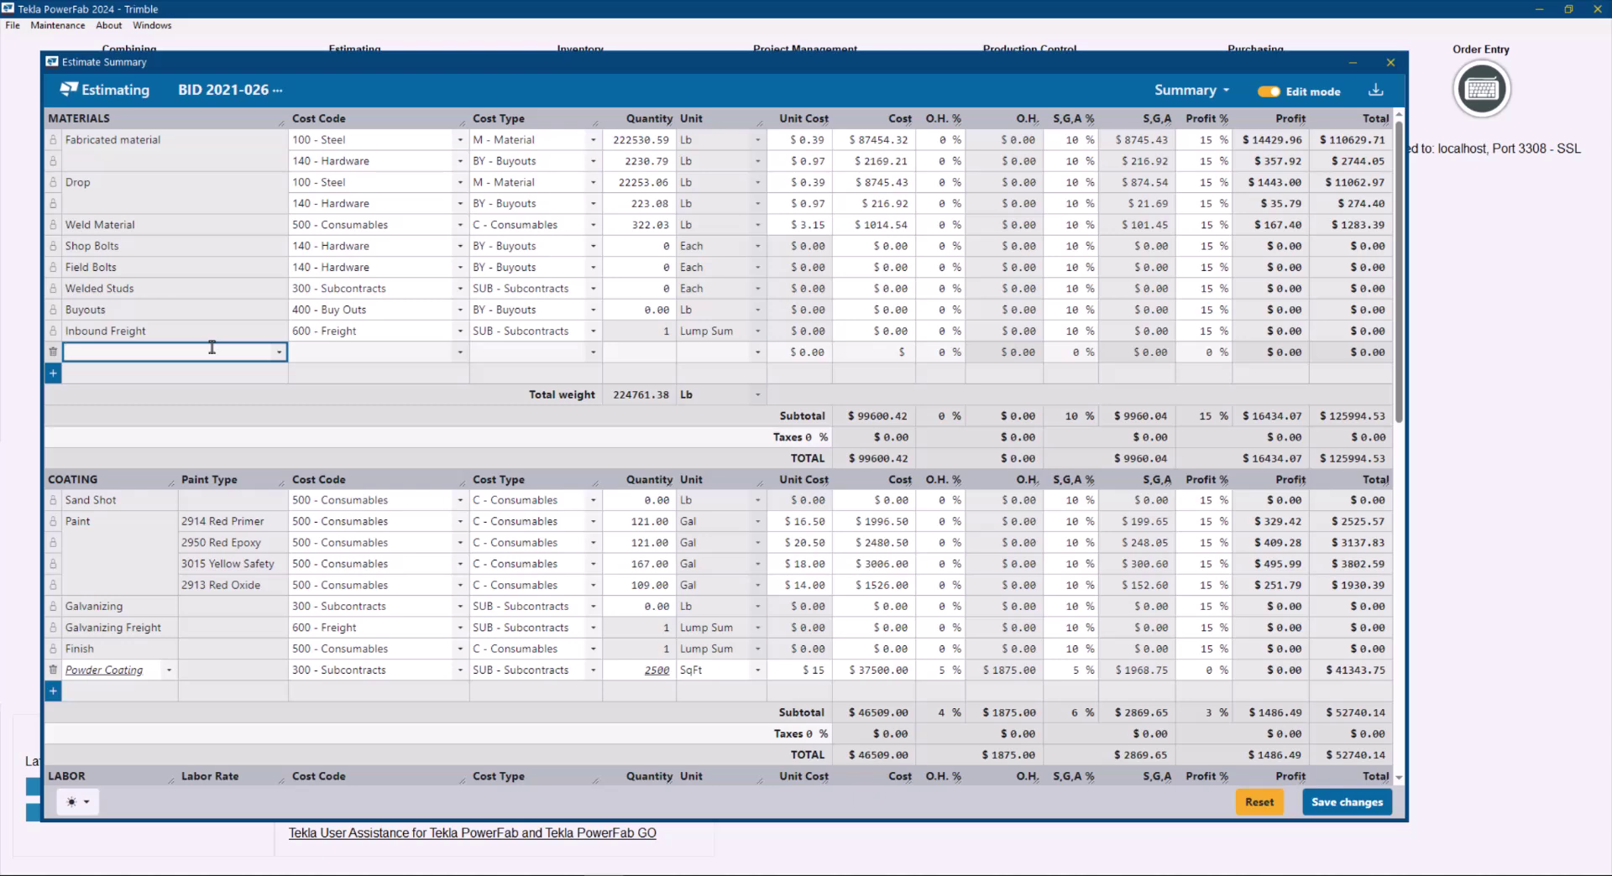
{"action": "type", "text": "Bollards"}
Step: Assign cost code 400 - Buy Outs to the Bollards row
{"action": "left_click", "coordinate": [460, 366]}
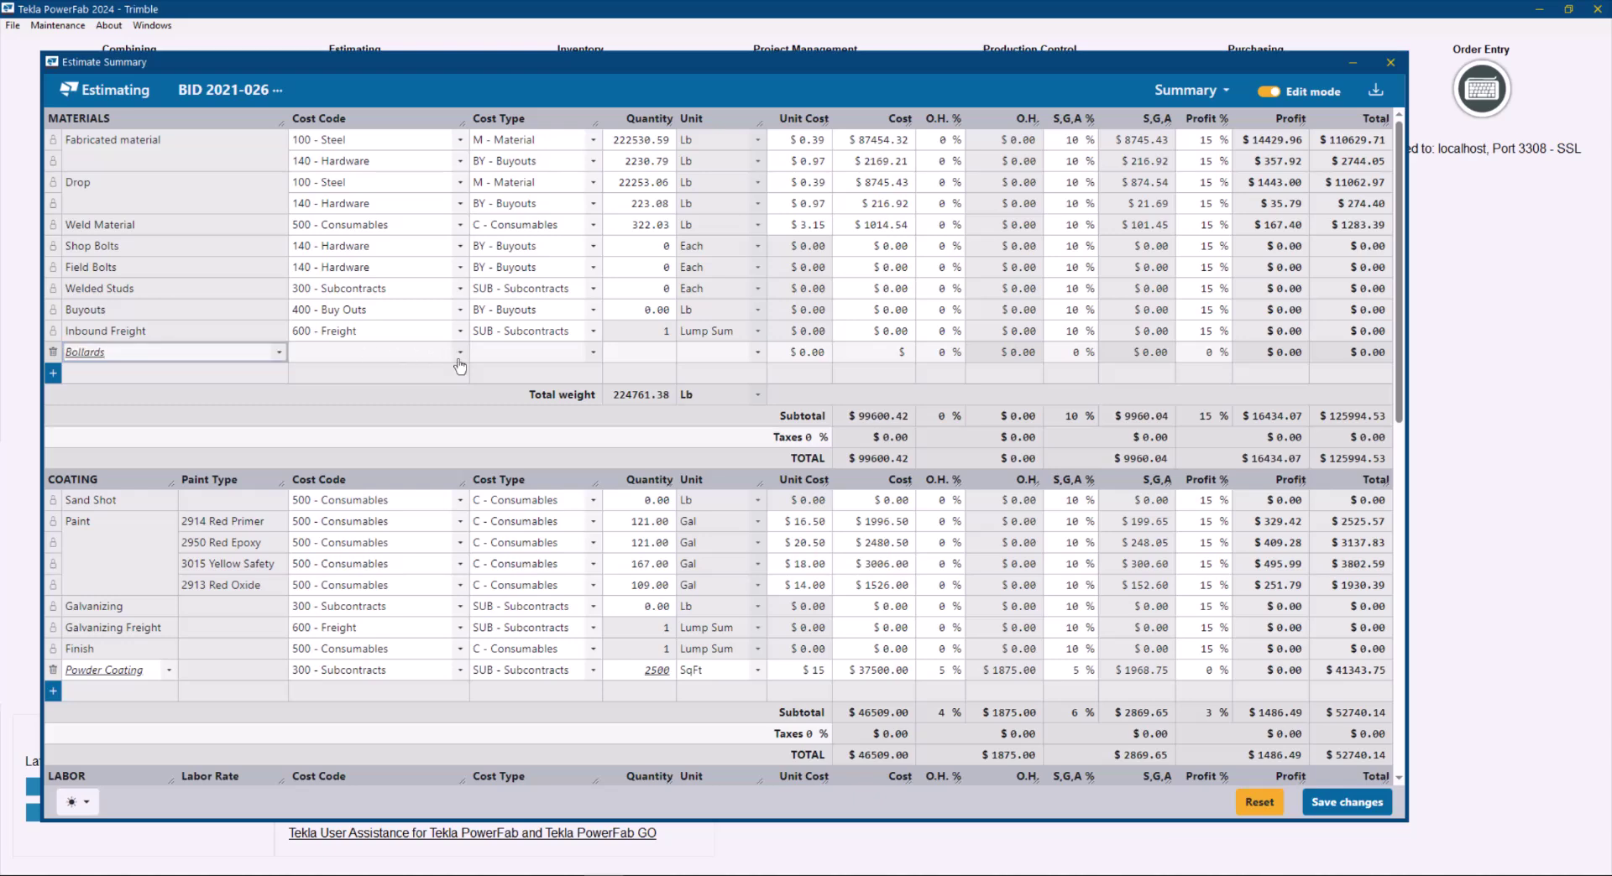
{"action": "left_click", "coordinate": [459, 360]}
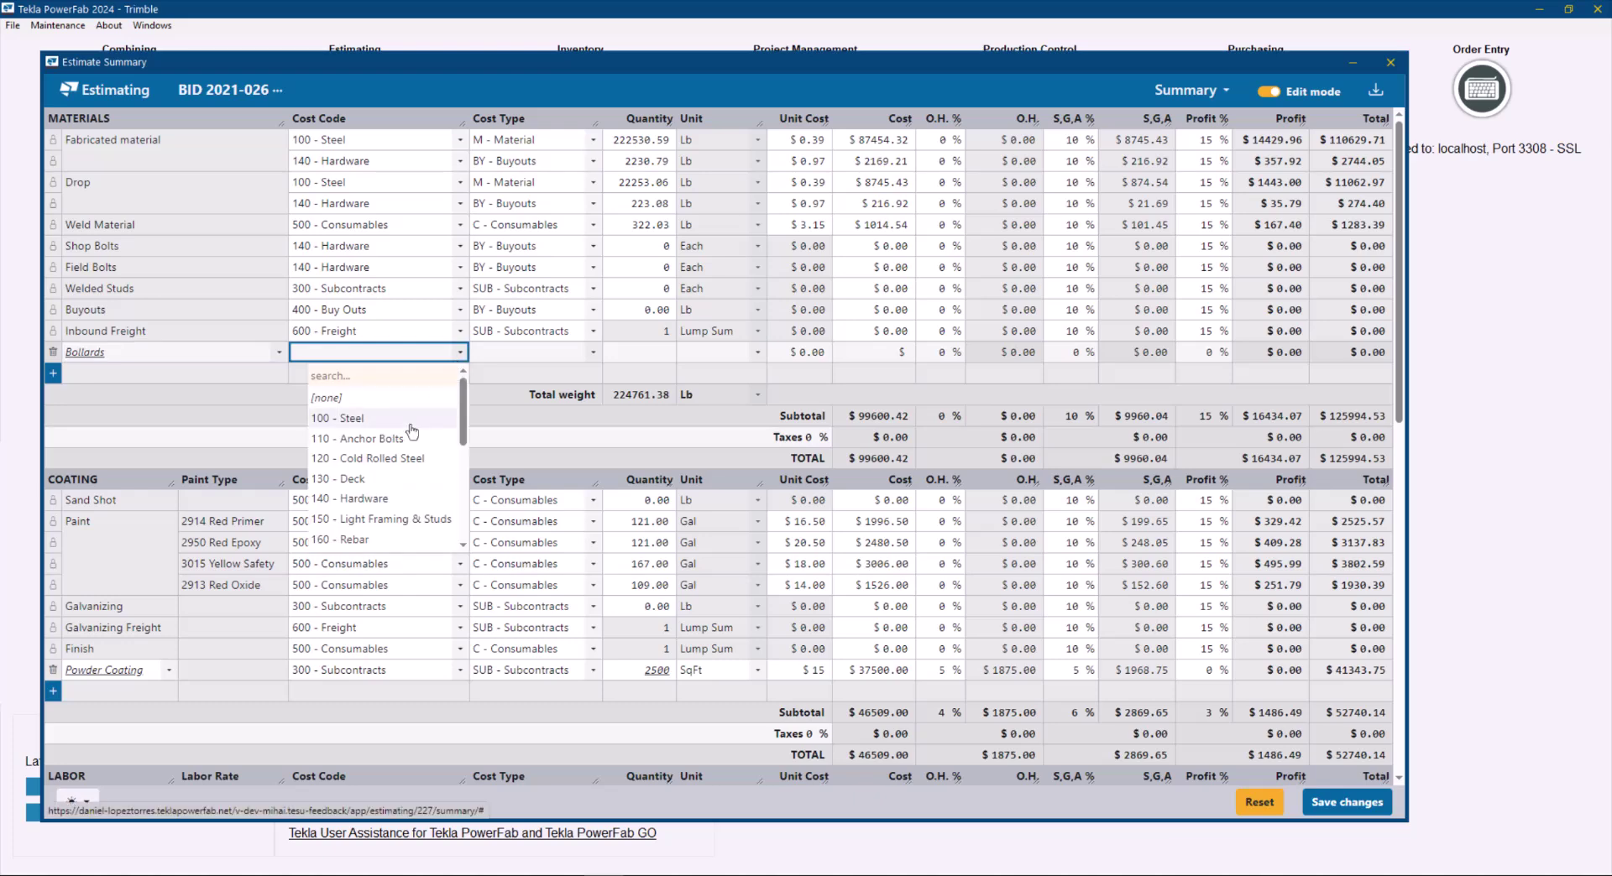
{"action": "left_click", "coordinate": [411, 428]}
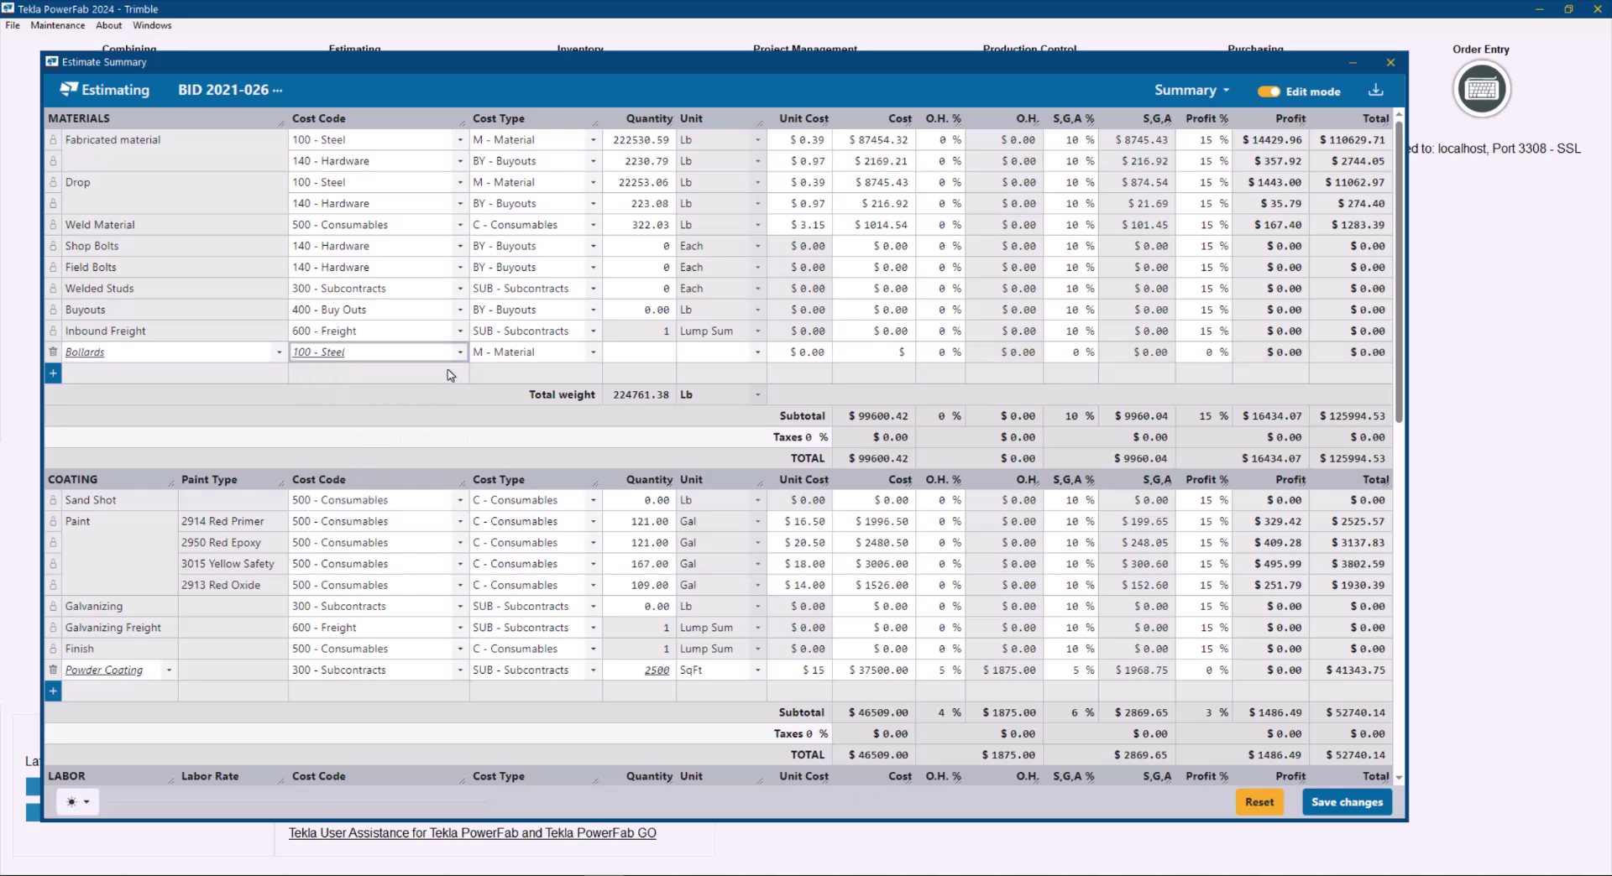
{"action": "scroll", "coordinate": [426, 445], "scroll_direction": "down", "scroll_amount": 2}
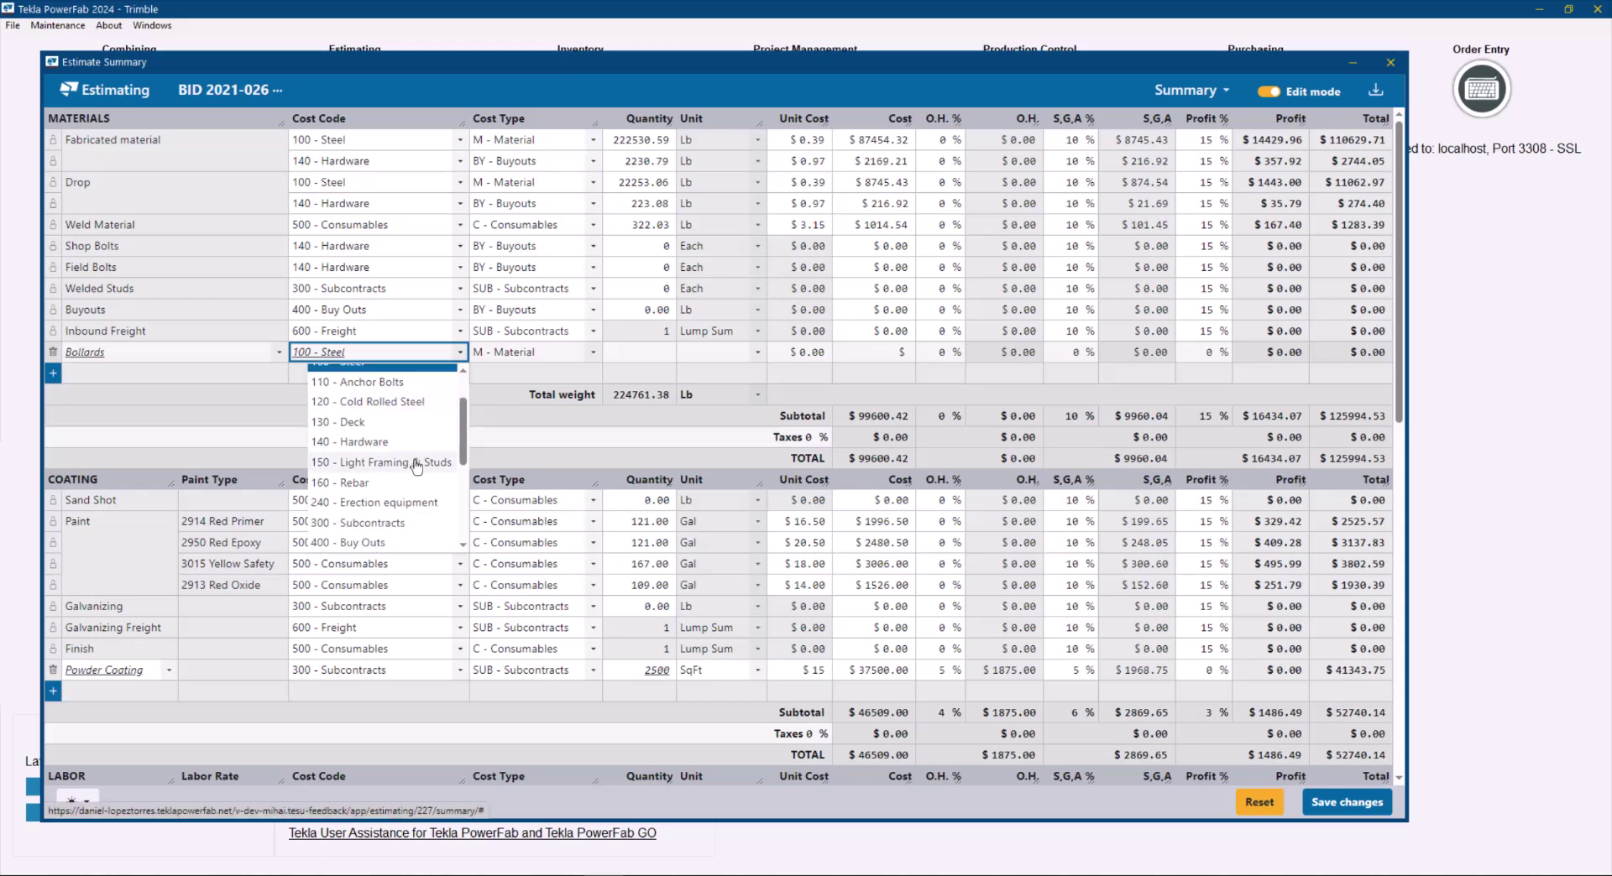
{"action": "left_click", "coordinate": [359, 515]}
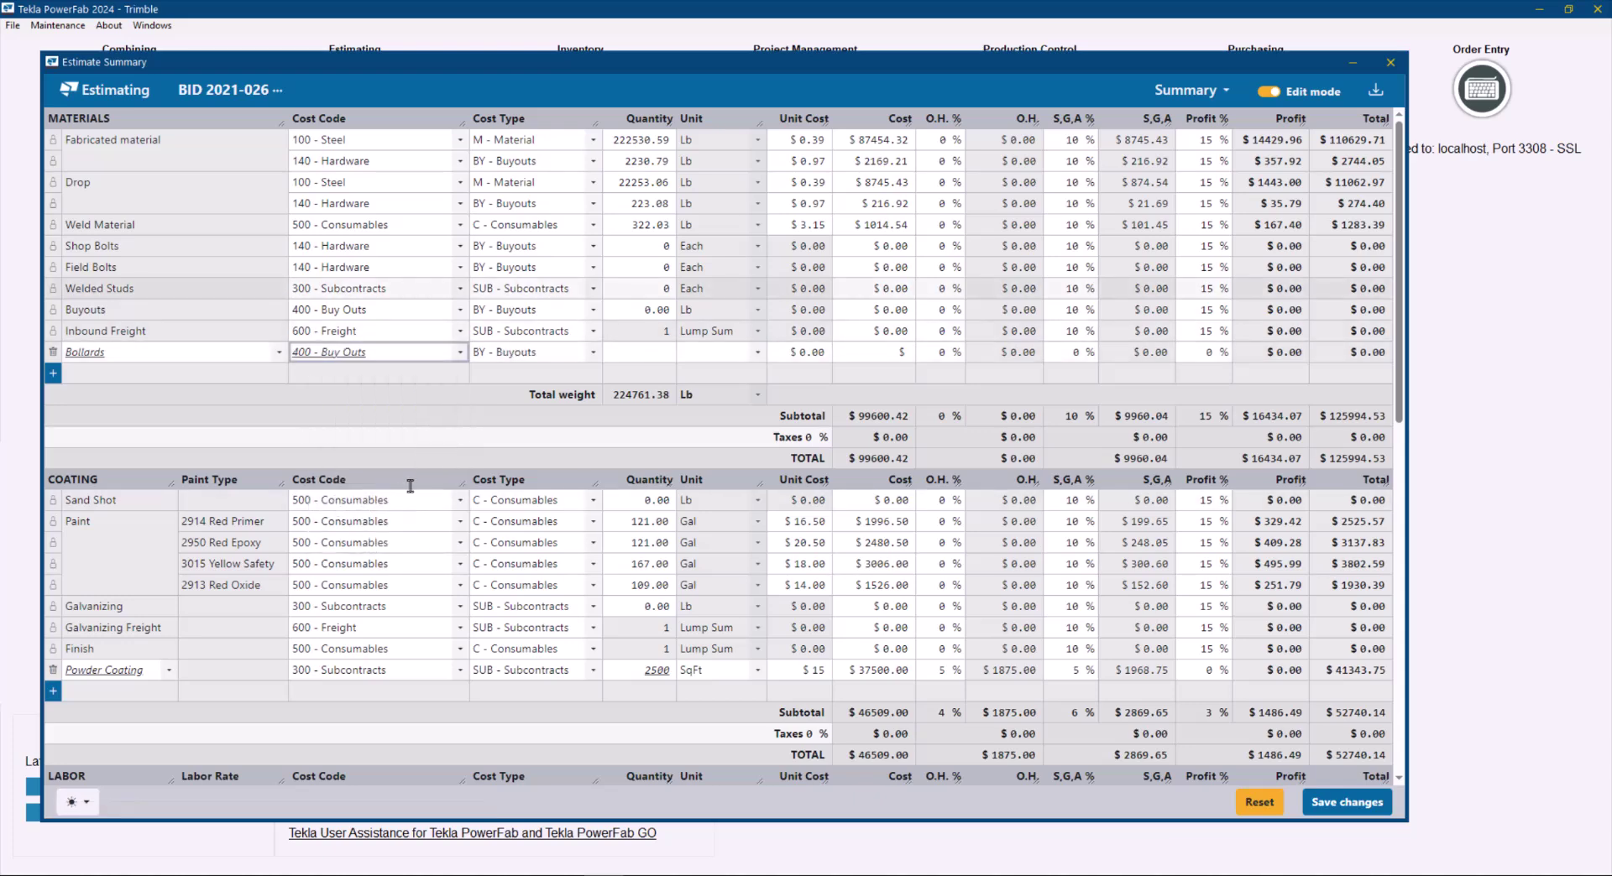
Step: Set the Bollards unit to Each and the quantity to 25
{"action": "left_click", "coordinate": [658, 353]}
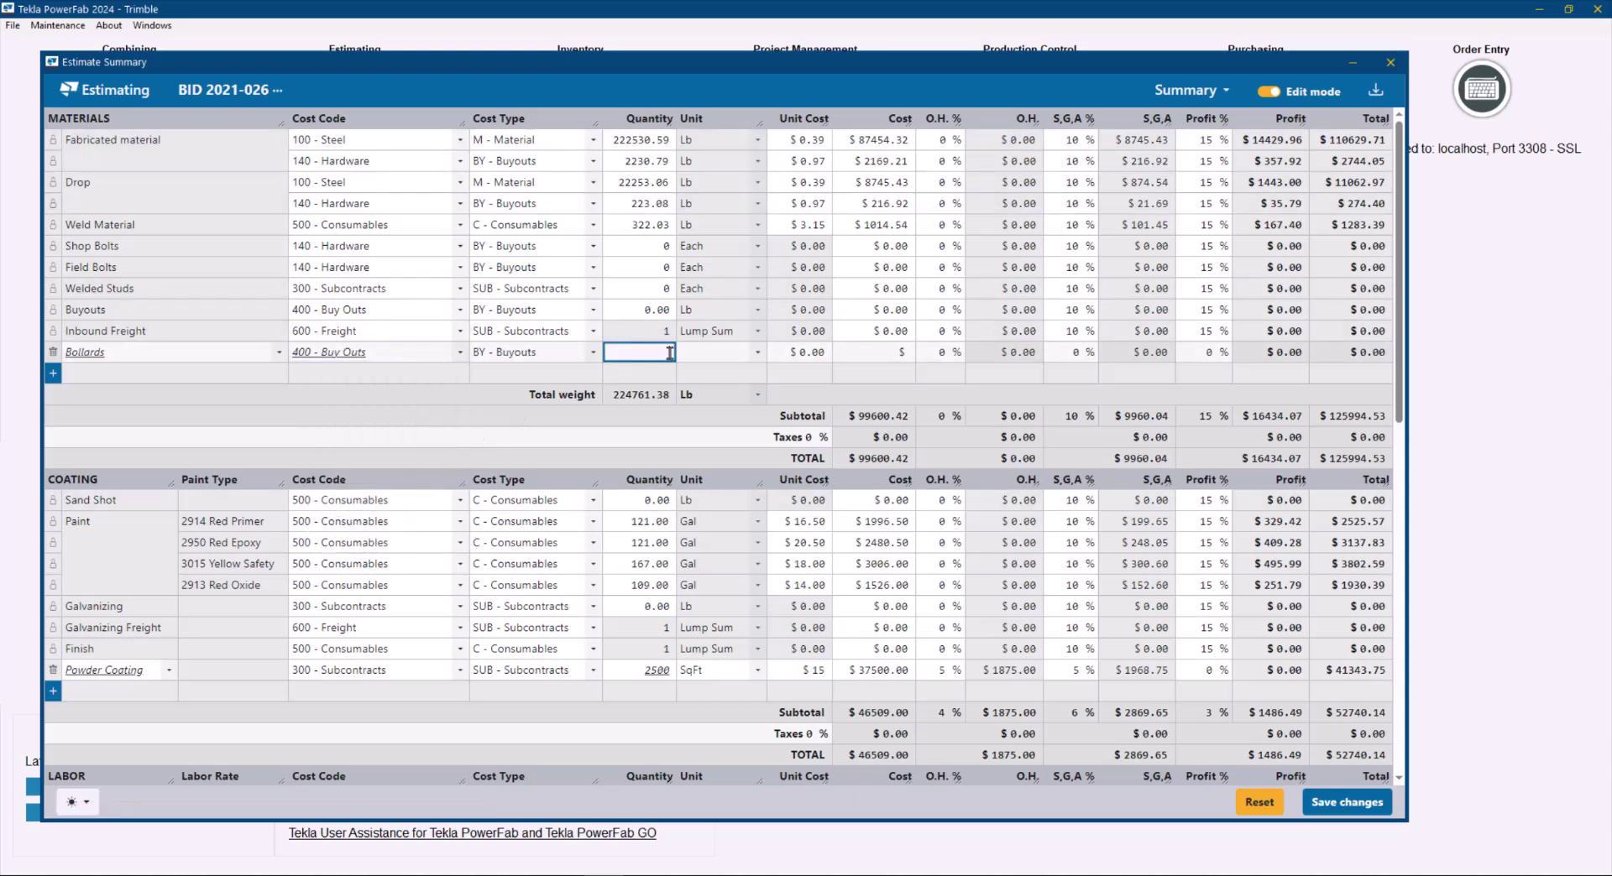
{"action": "left_click", "coordinate": [752, 352]}
{"action": "left_click", "coordinate": [696, 418]}
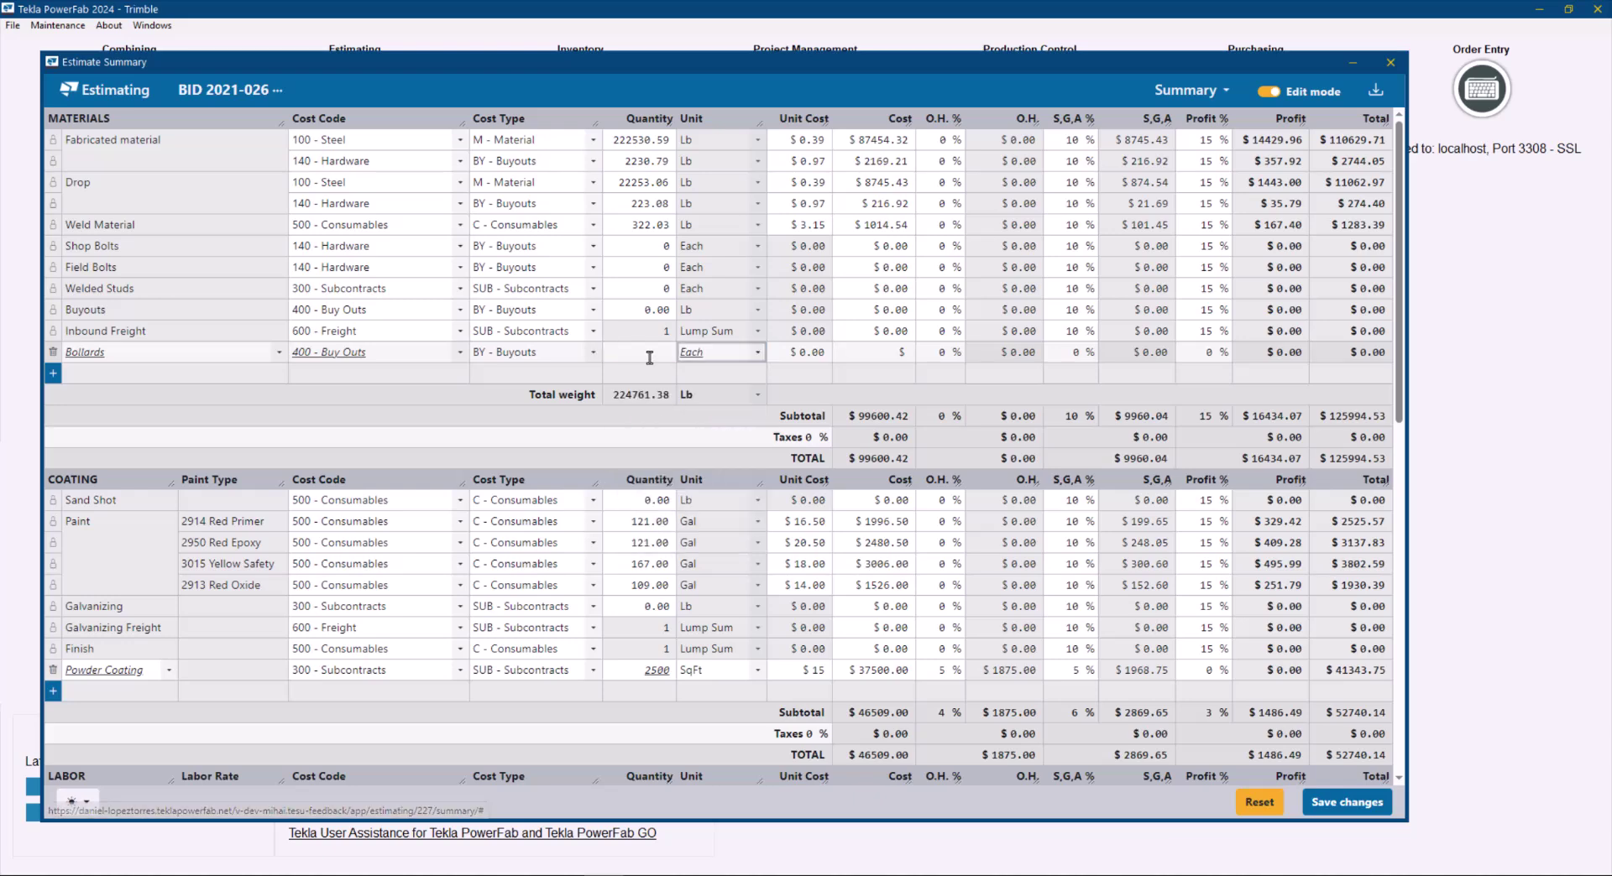
{"action": "left_click", "coordinate": [649, 353]}
{"action": "type", "text": "25"}
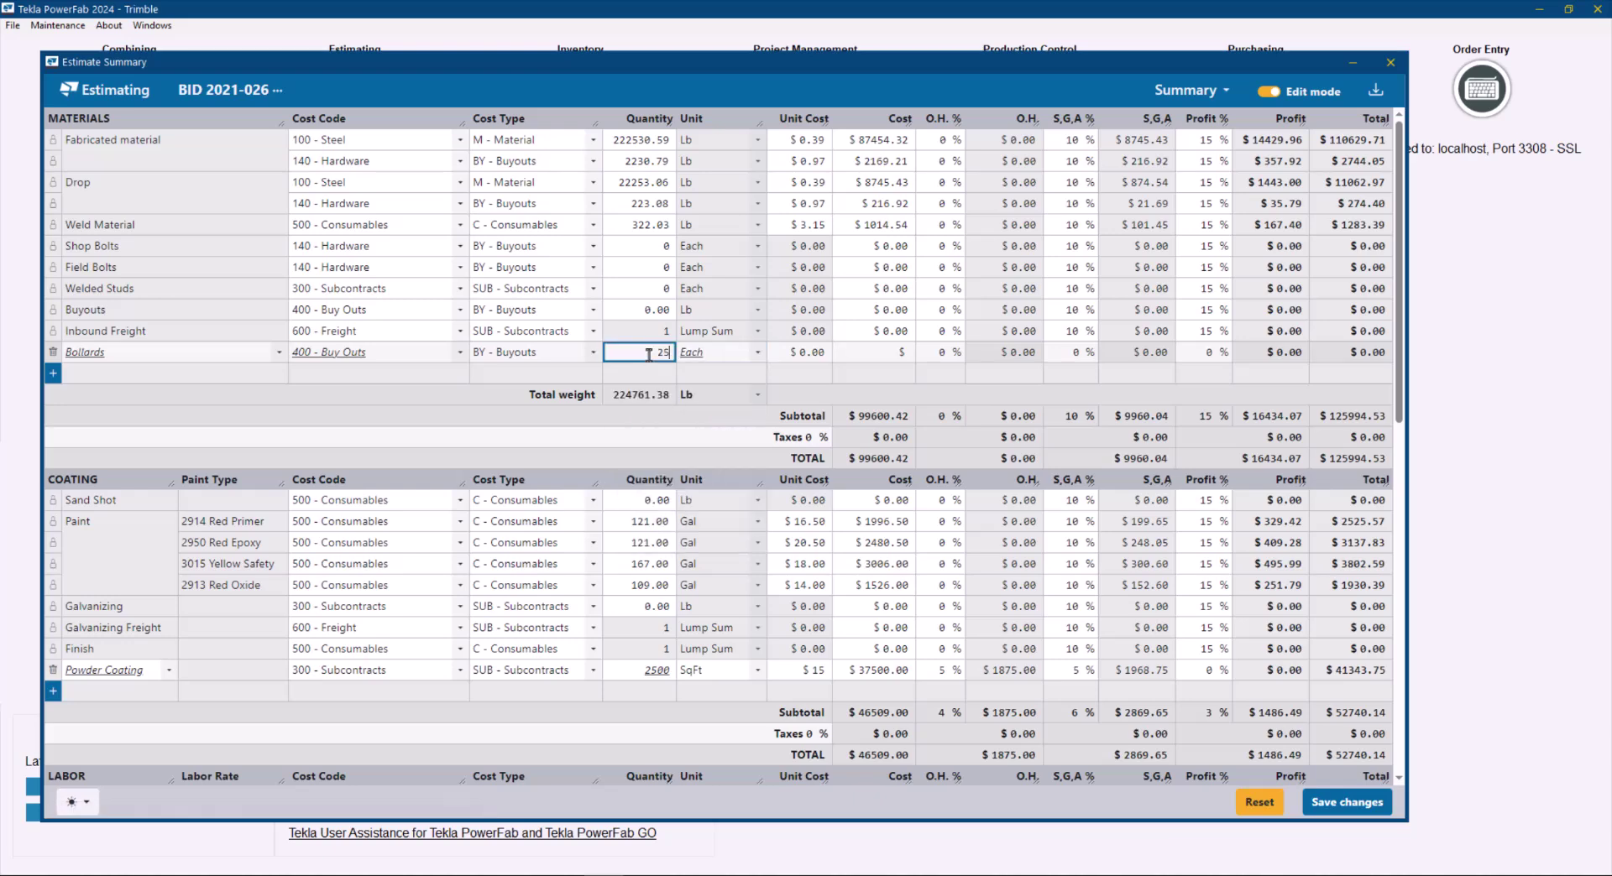
Step: Set the Bollards unit cost to $150 and save the changes to the estimate summary
{"action": "left_click", "coordinate": [801, 353]}
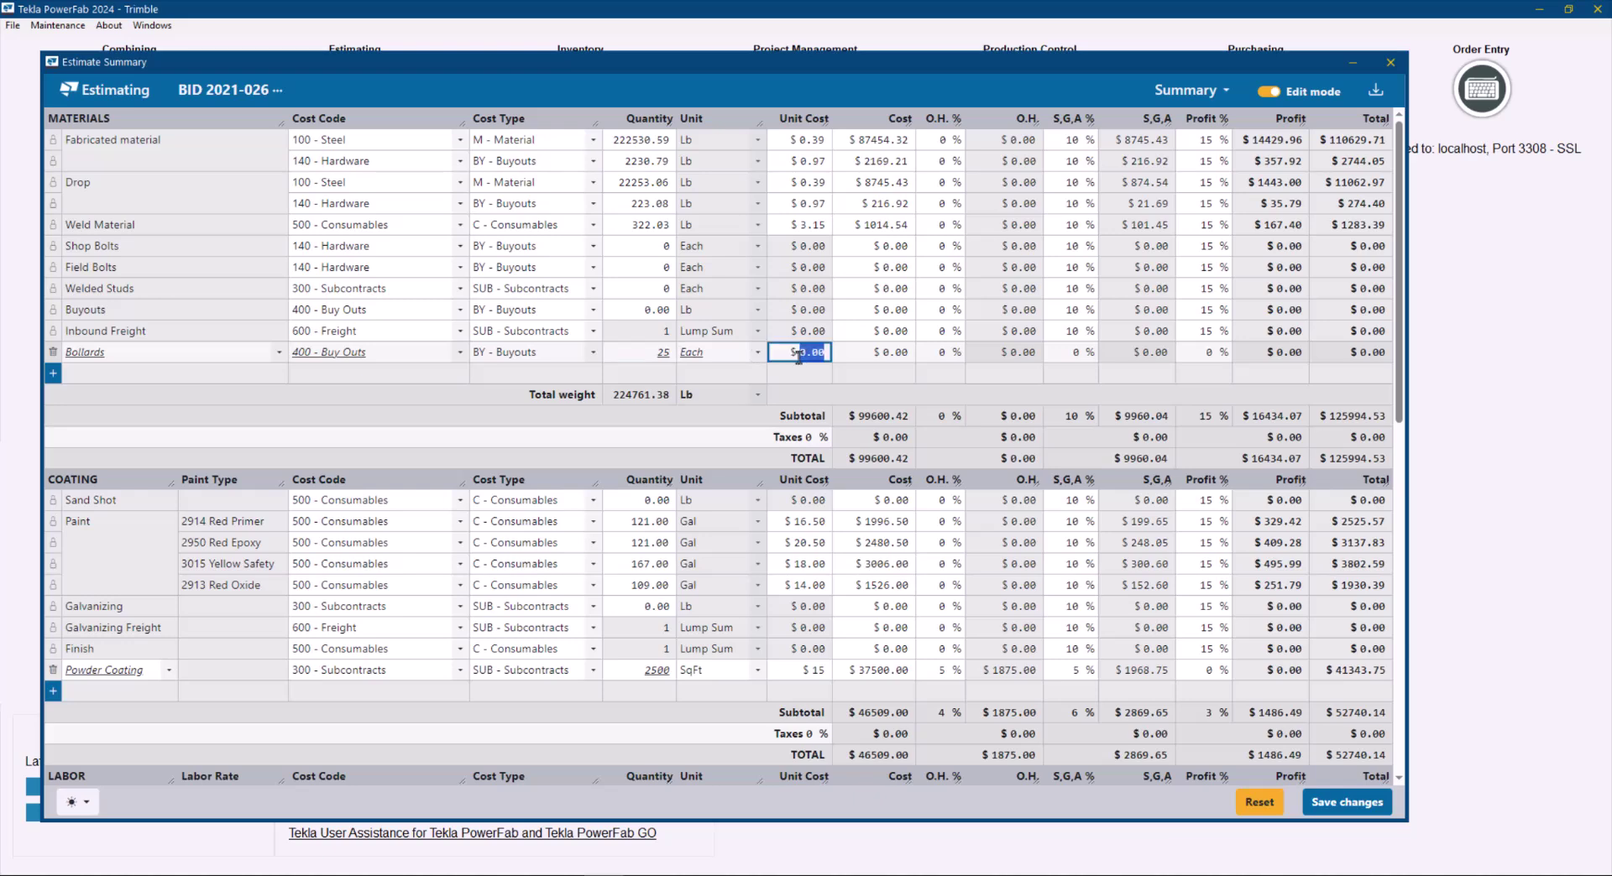
{"action": "type", "text": "150"}
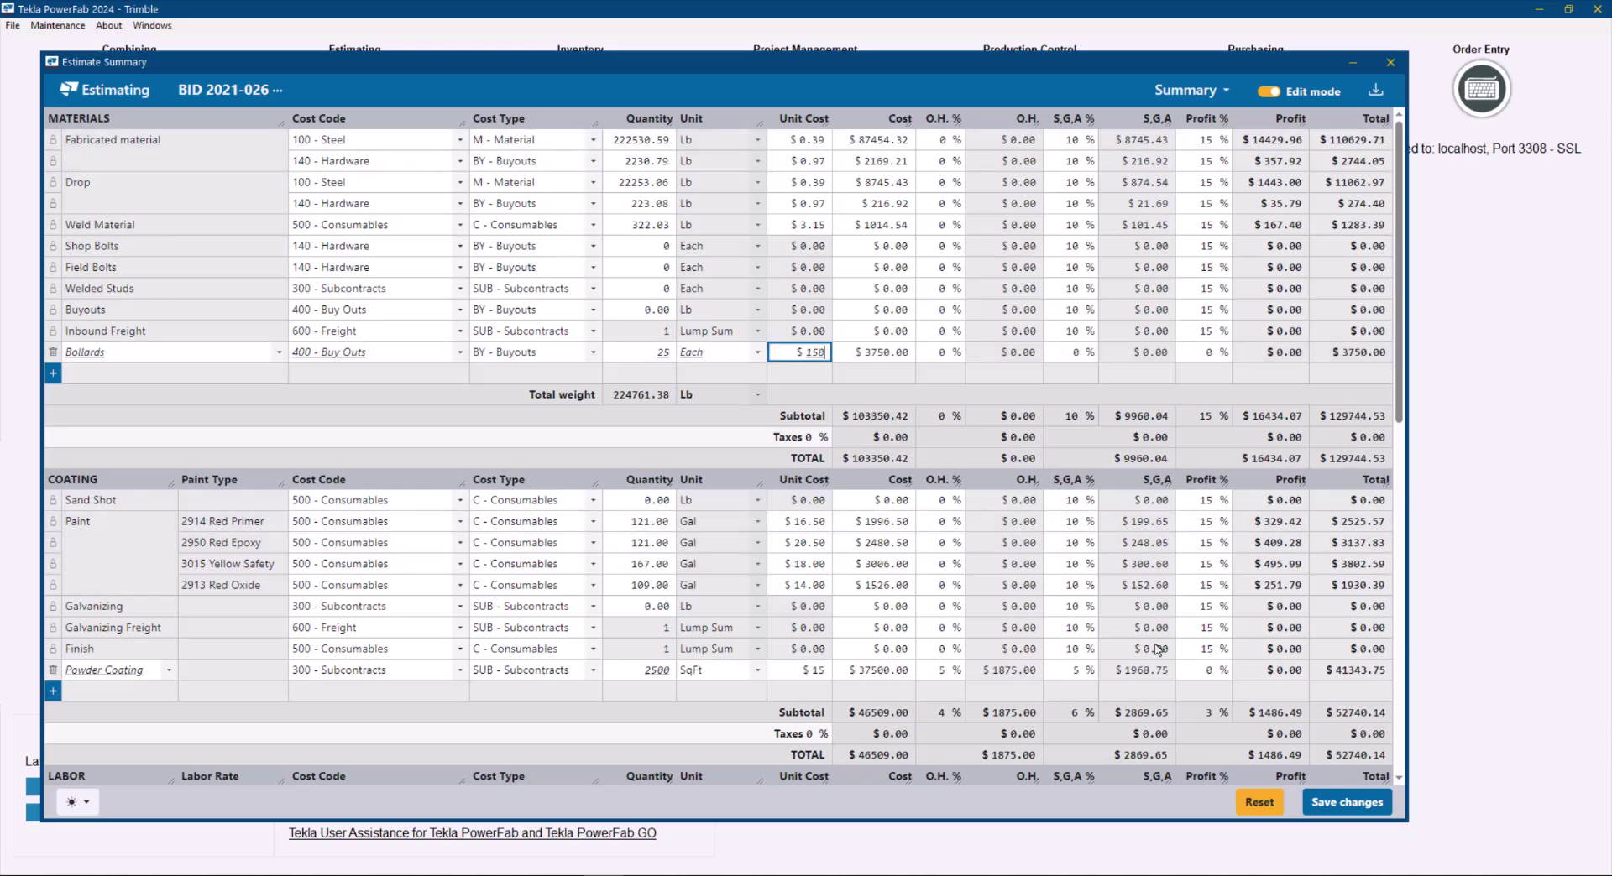
{"action": "left_click", "coordinate": [1360, 810]}
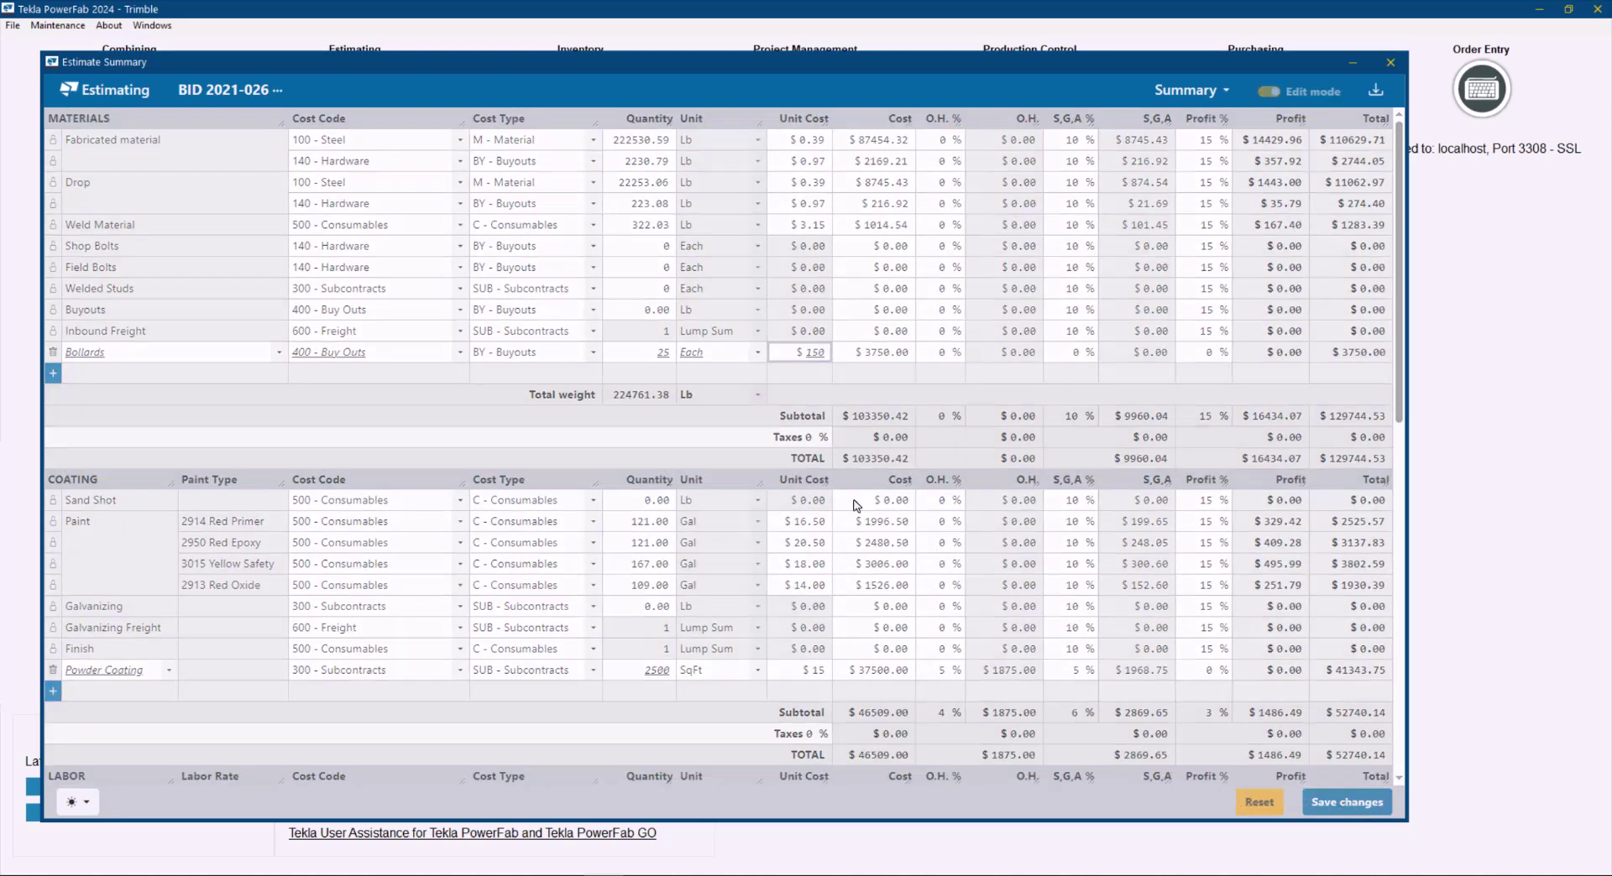